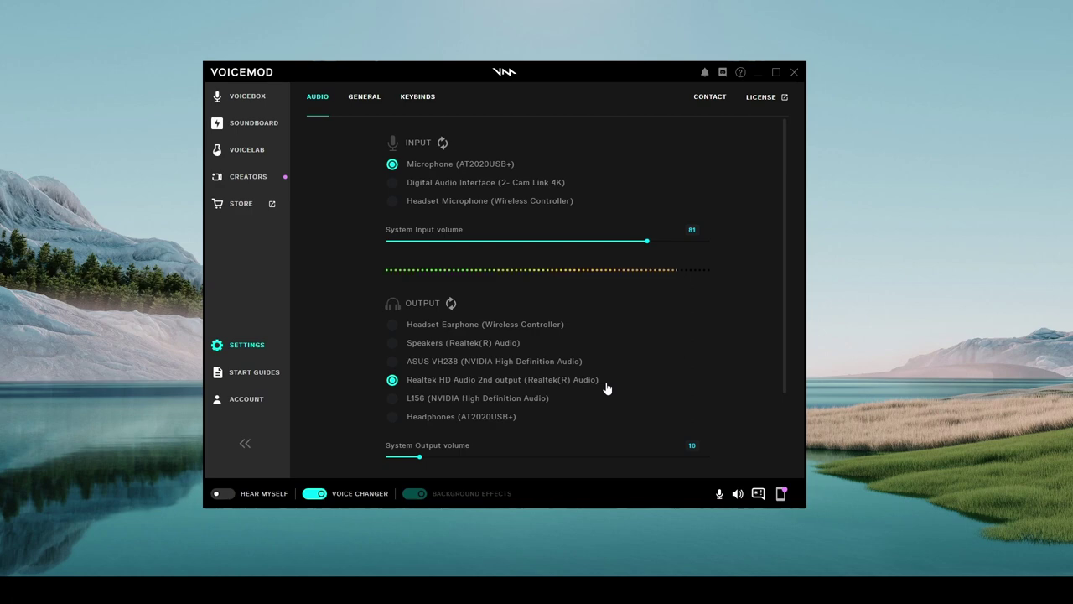
Step: Open the Voicebox and look through the full library of voices from beginning to end
click(246, 97)
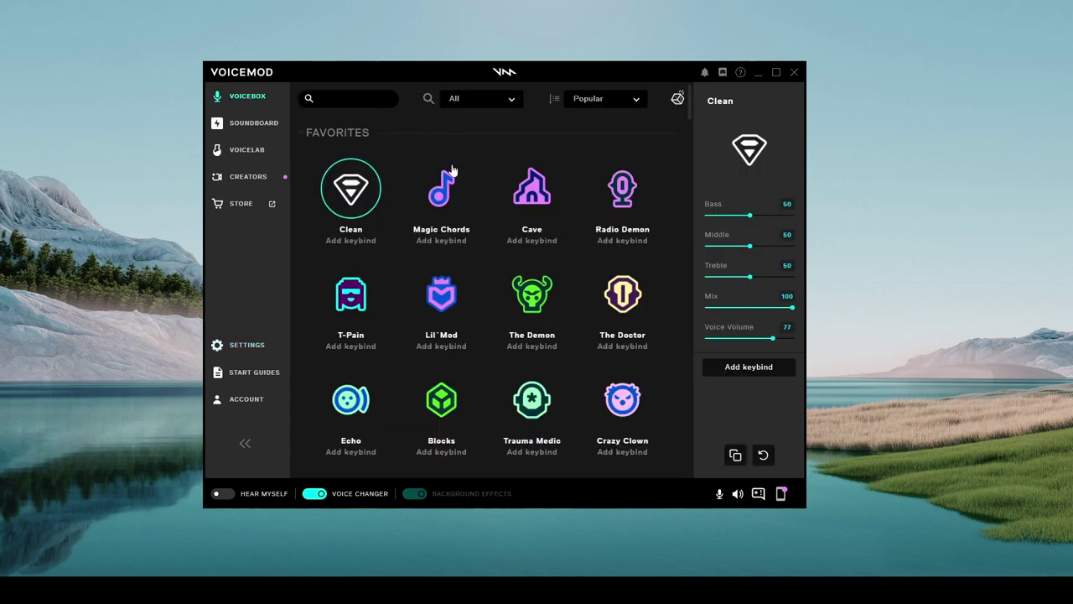
scroll(512, 206, down, 10)
scroll(515, 205, down, 10)
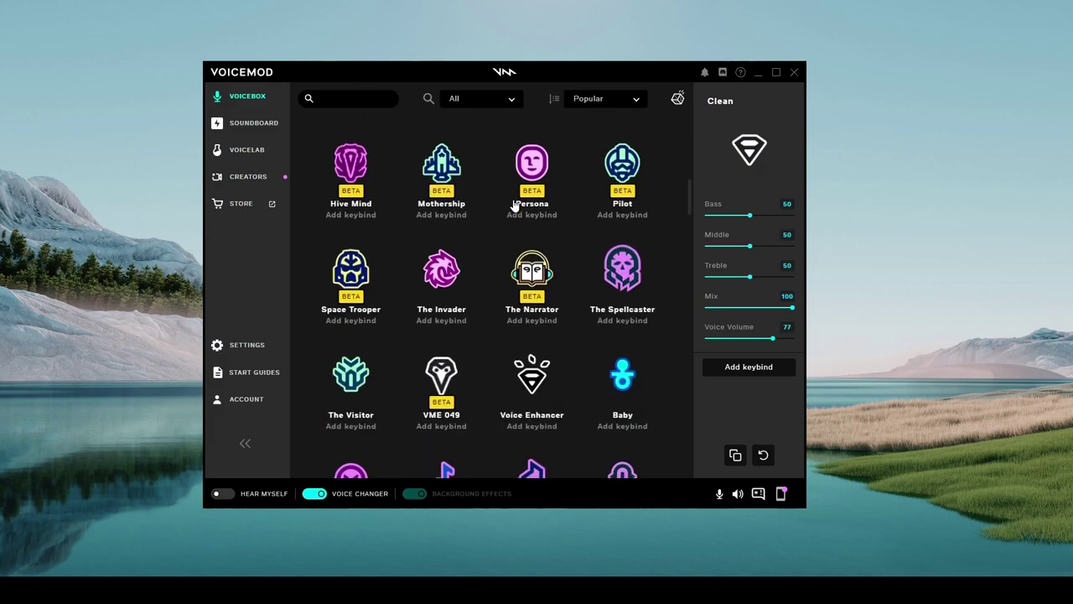
scroll(515, 205, down, 10)
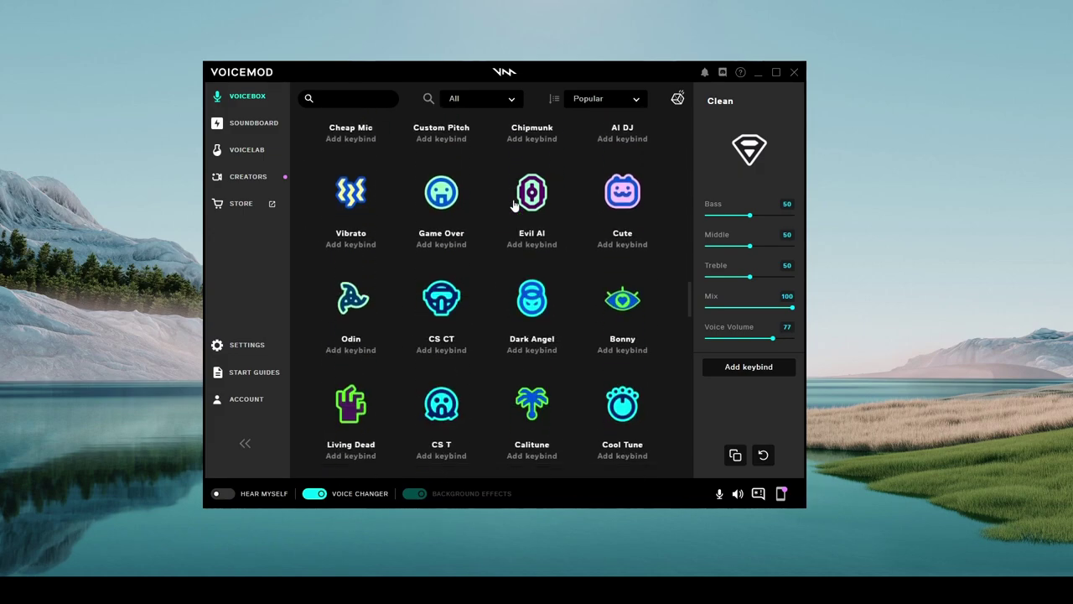
scroll(515, 205, down, 10)
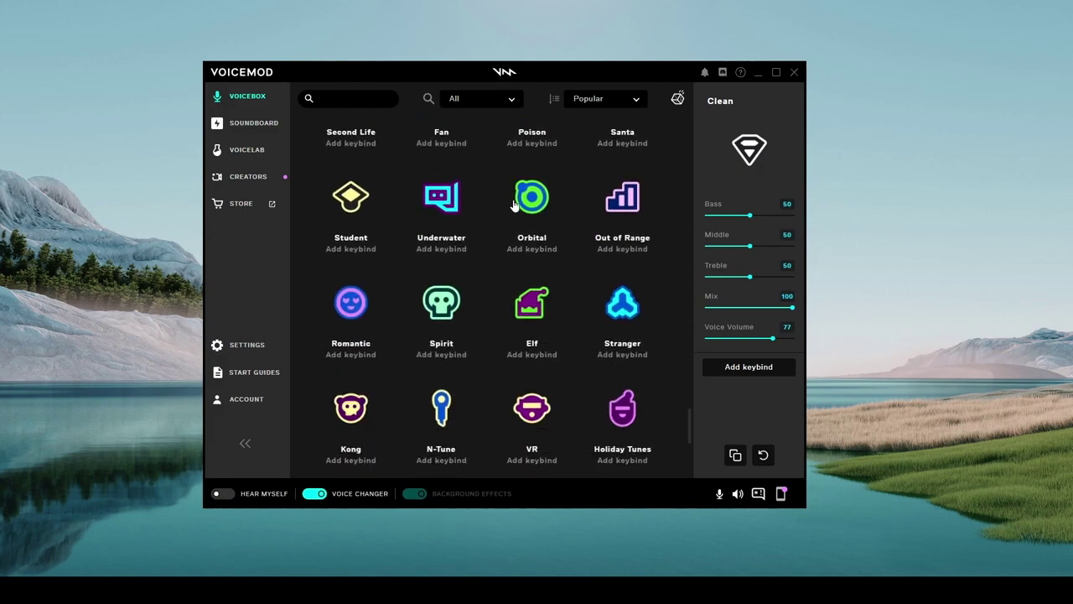
scroll(515, 206, up, 6)
drag(689, 404, 685, 101)
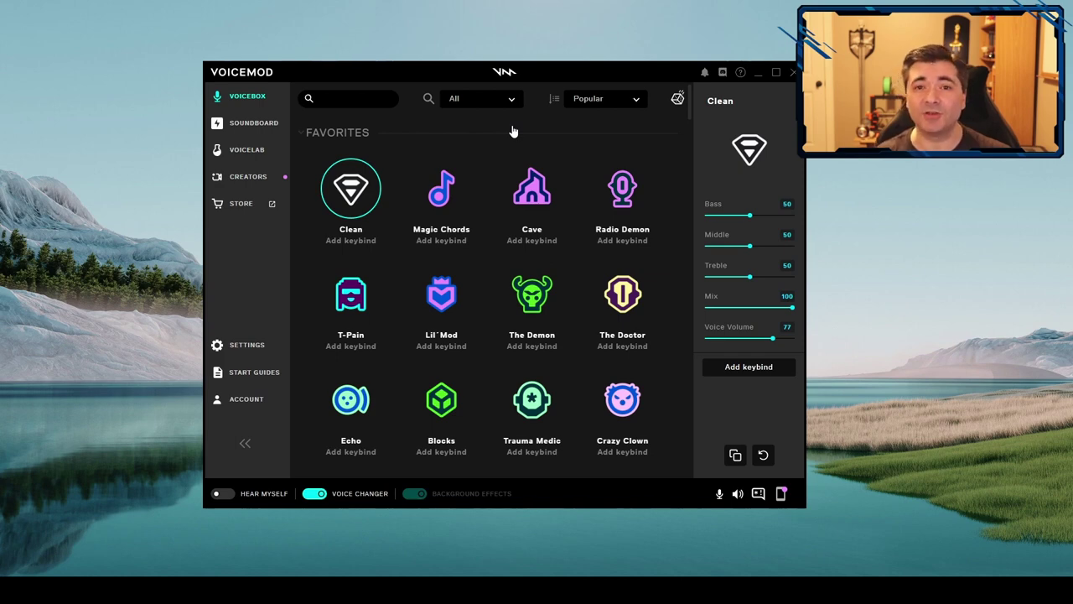
Step: Select the Cave voice and set background effects to 56, reverb to 48, mix to 29 and voice volume to 55
click(522, 186)
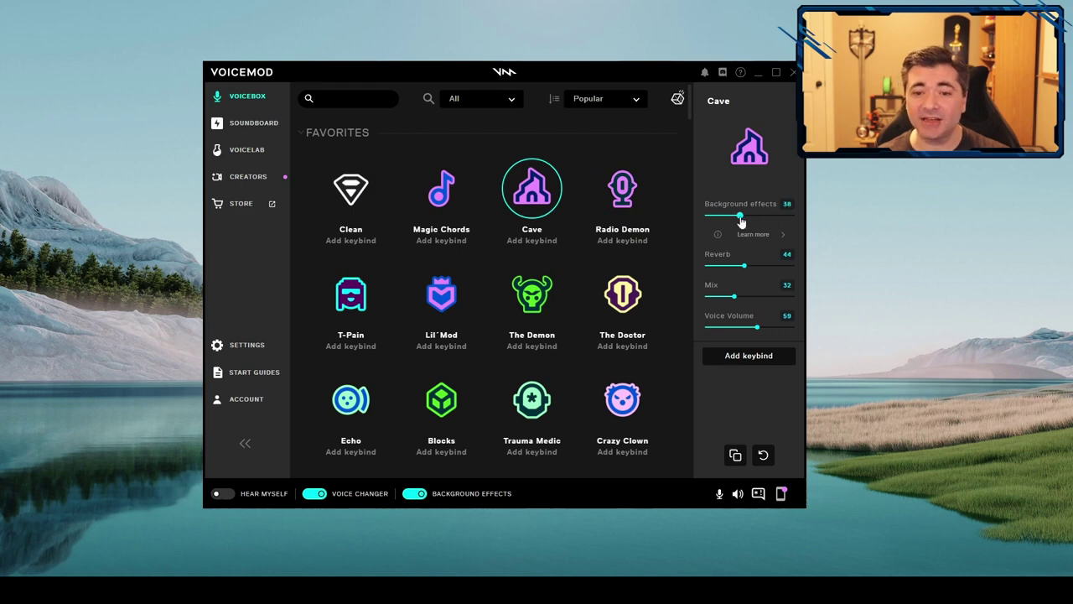
mouse_move(744, 215)
mouse_down()
mouse_move(709, 218)
mouse_move(754, 217)
mouse_up()
mouse_move(744, 266)
mouse_down()
mouse_move(717, 267)
mouse_move(771, 267)
mouse_move(749, 270)
mouse_up()
drag(757, 328, 732, 301)
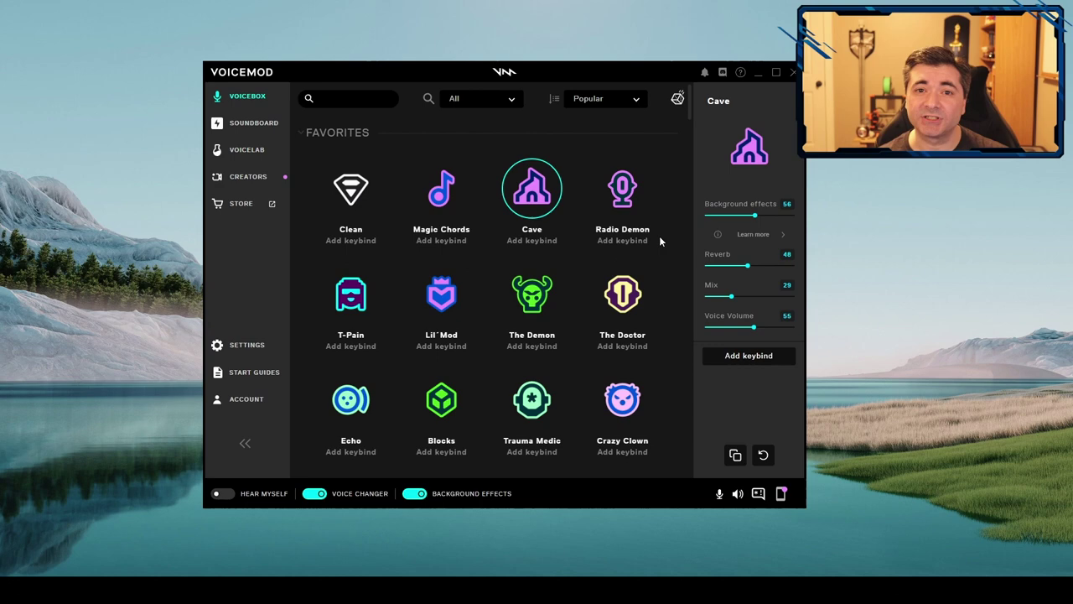
Step: Switch back to the Clean voice, and search the voices for "clean" before clearing the search
click(367, 200)
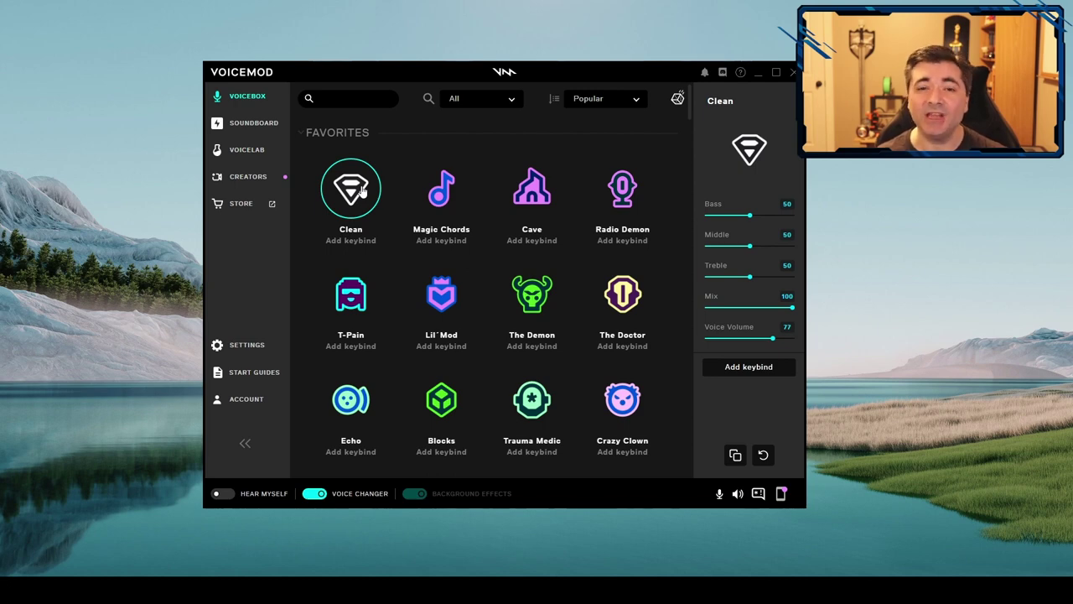
click(350, 97)
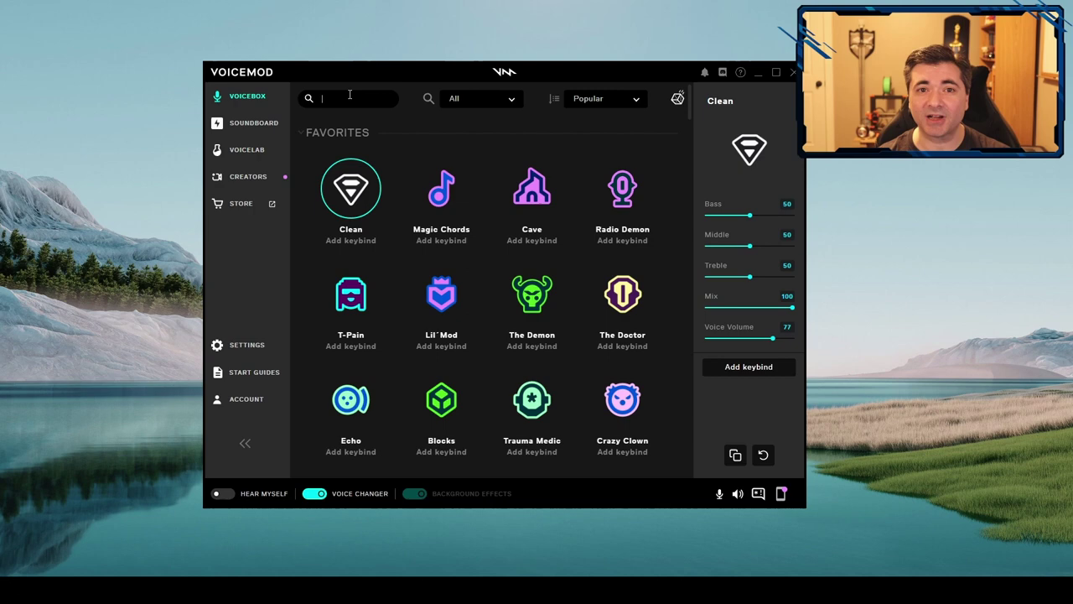
text(clean)
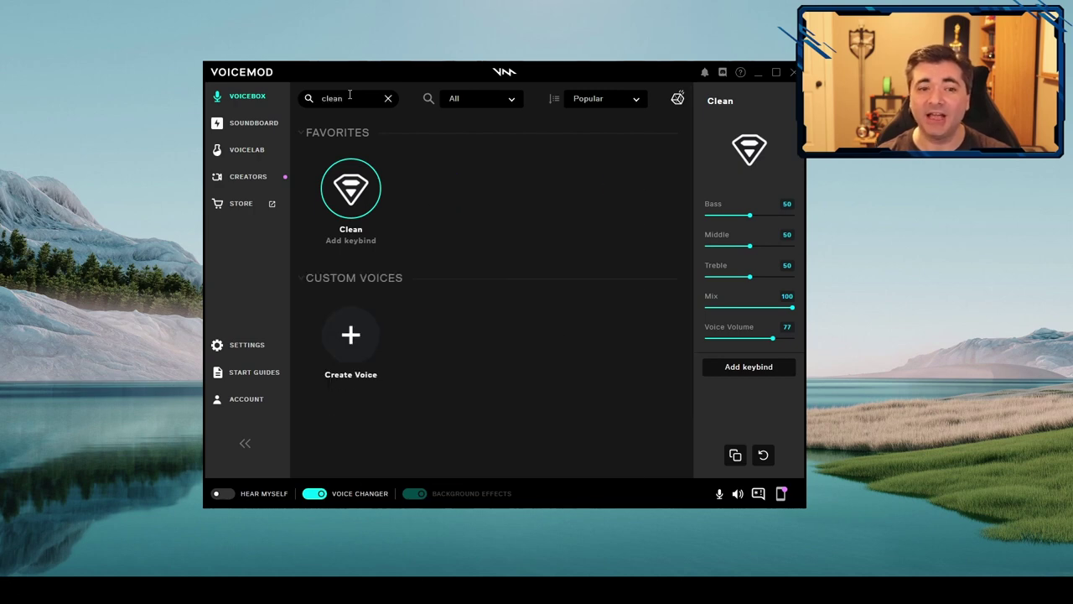
key(BackSpace)
key(BackSpace)
key(BackSpace)
key(BackSpace)
key(BackSpace)
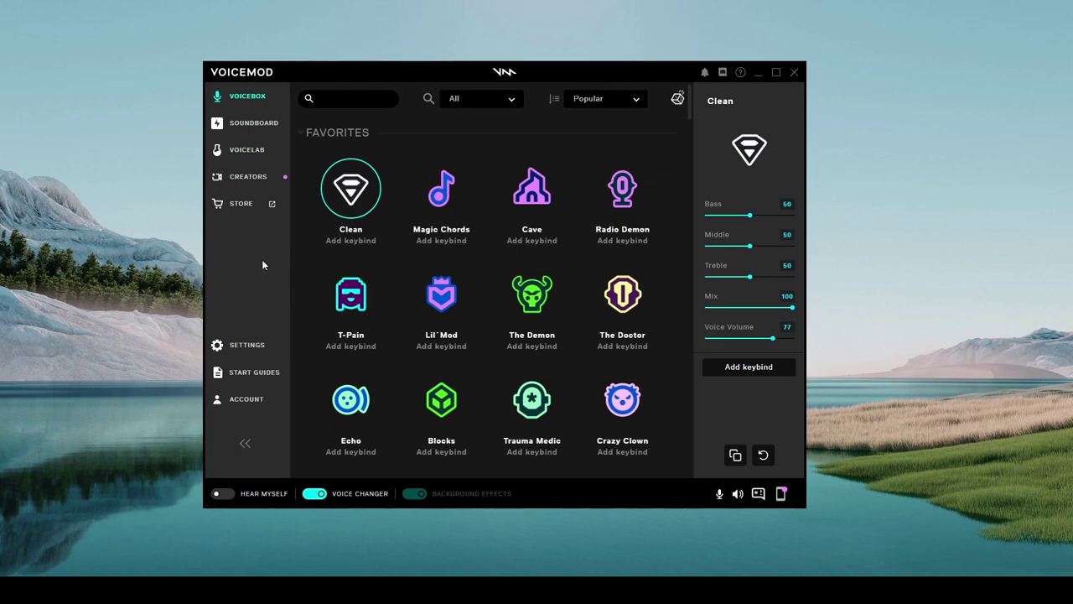
Step: Turn Hear Myself on and back off
click(223, 495)
click(223, 494)
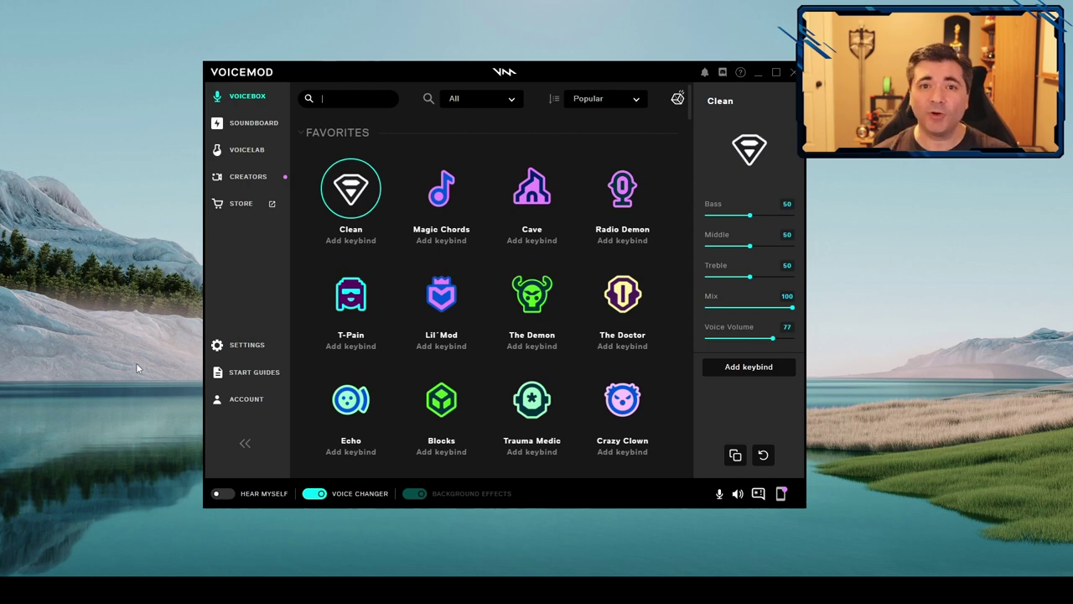
Step: Search for "radi", try the Radio Demon voice with background effects at 56 and 0, and return to the Clean voice in the full Voicebox
text(radi)
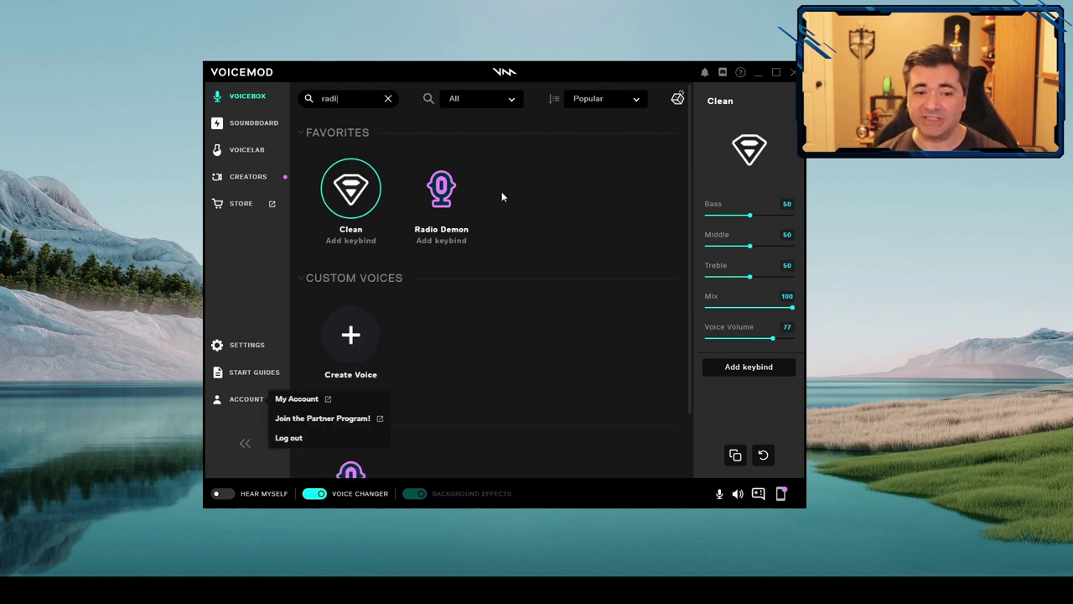
click(441, 189)
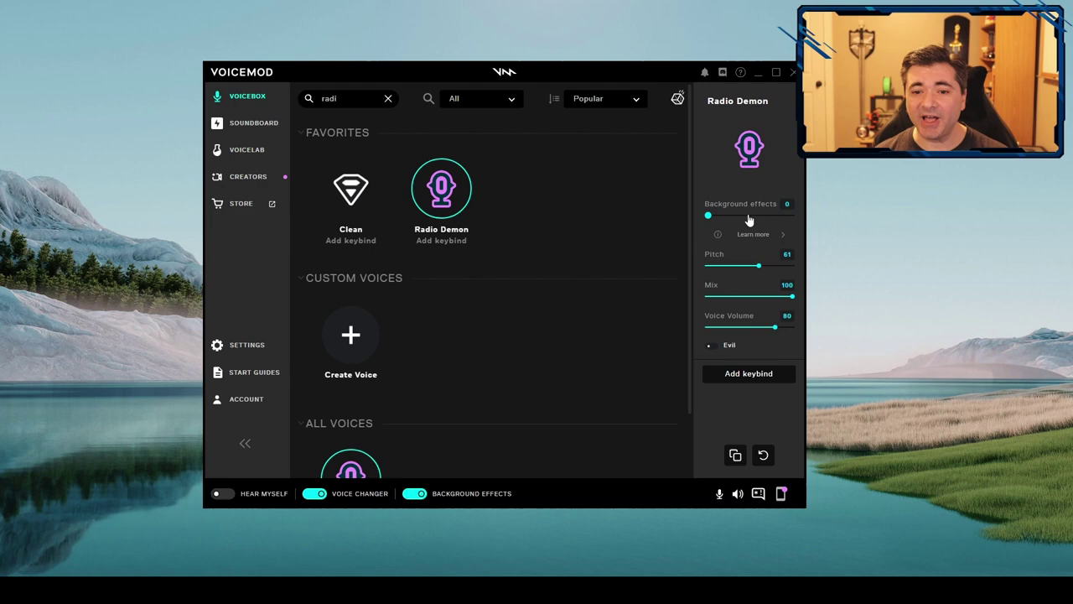
drag(709, 216, 755, 222)
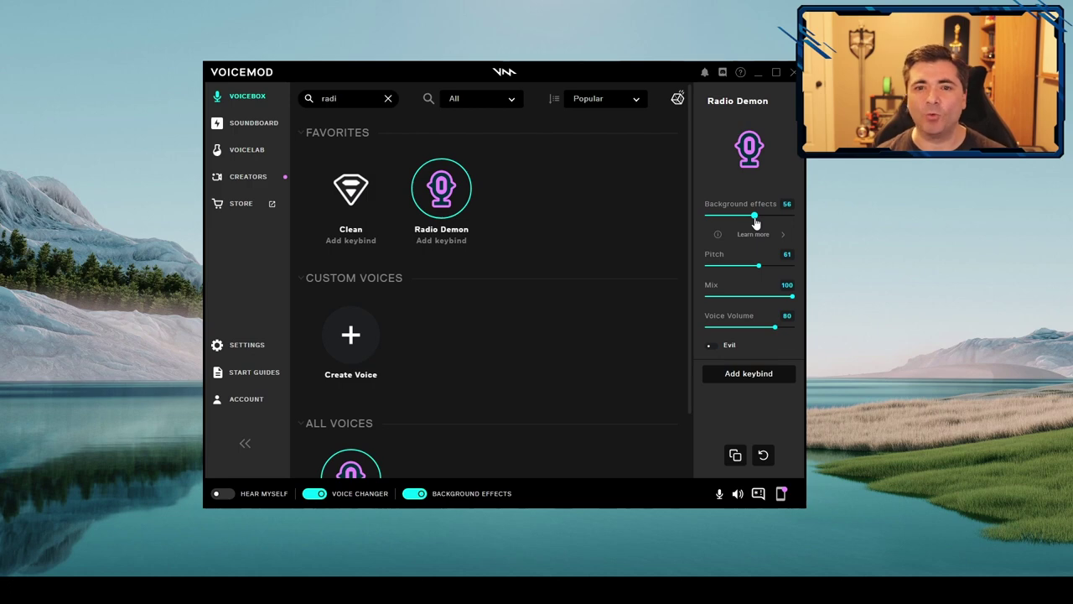
drag(756, 221, 695, 217)
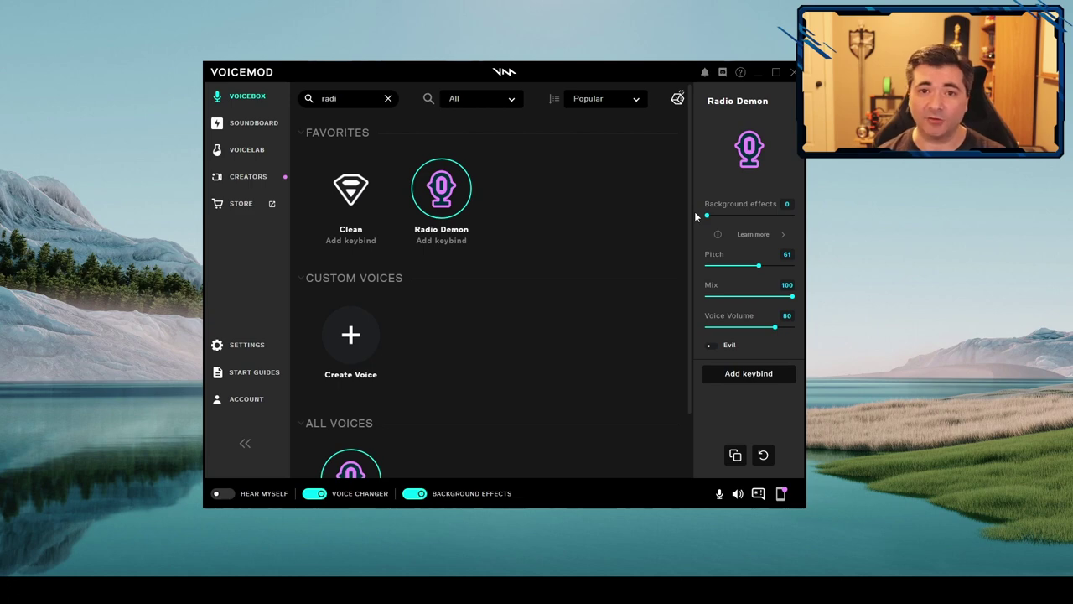
click(365, 193)
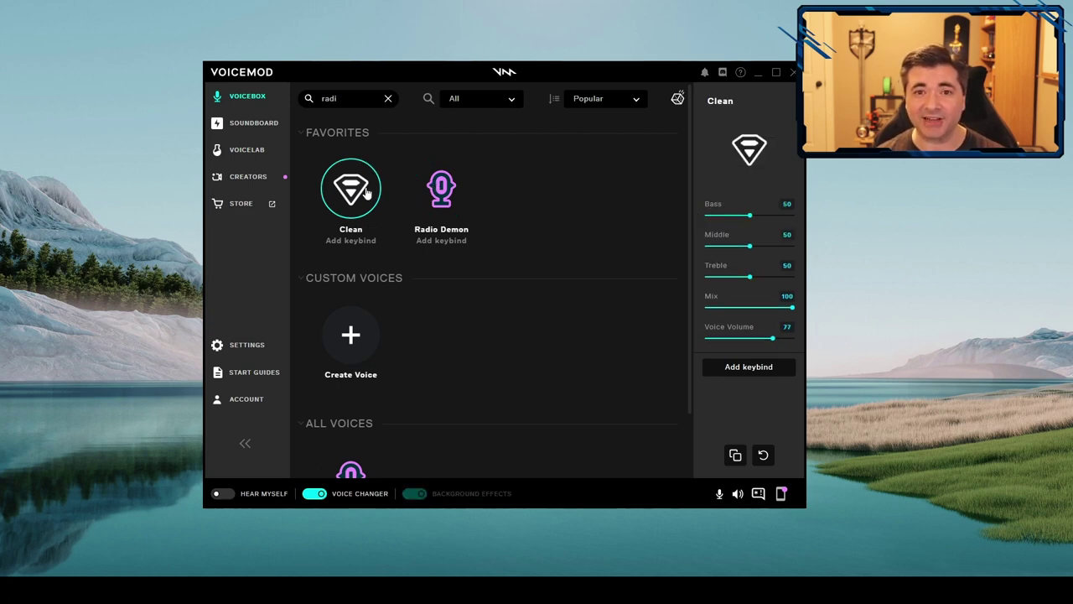
click(252, 99)
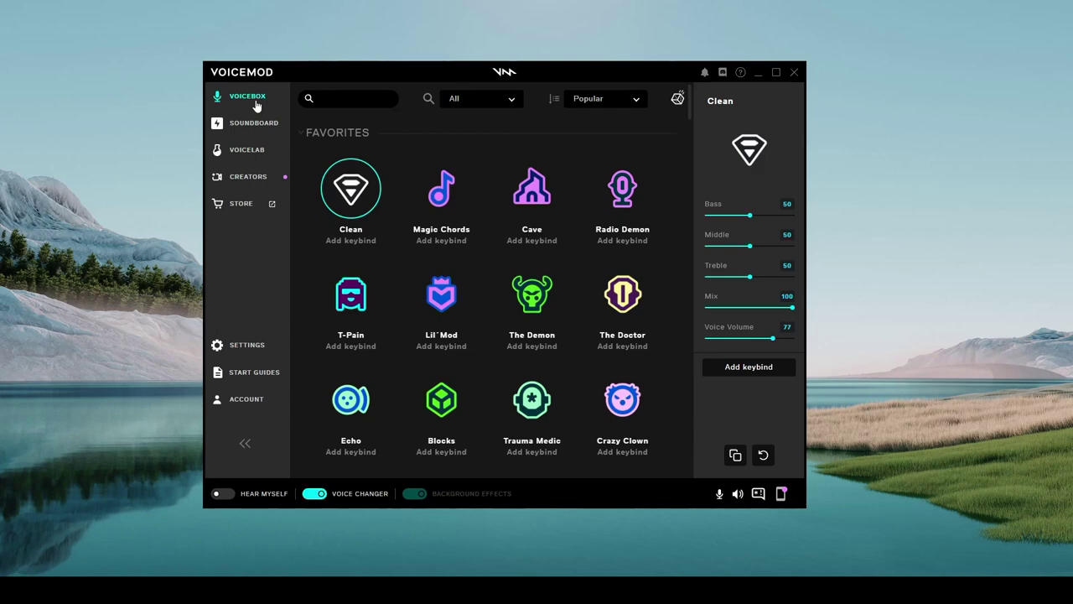
Step: Open the Soundboard and look through the list of available soundboards, keeping Vikings selected
click(262, 123)
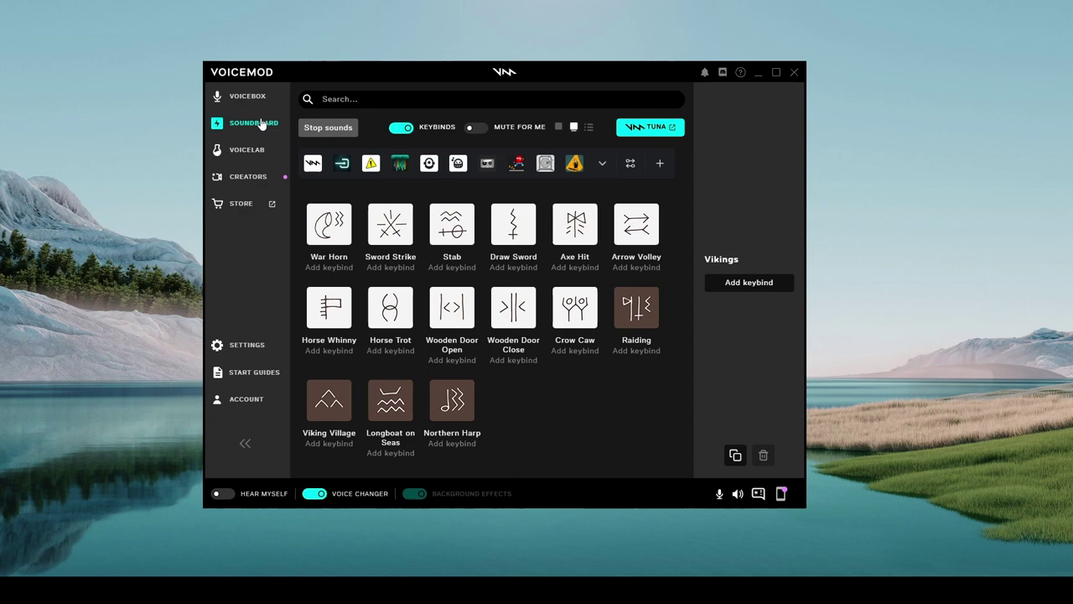
click(605, 166)
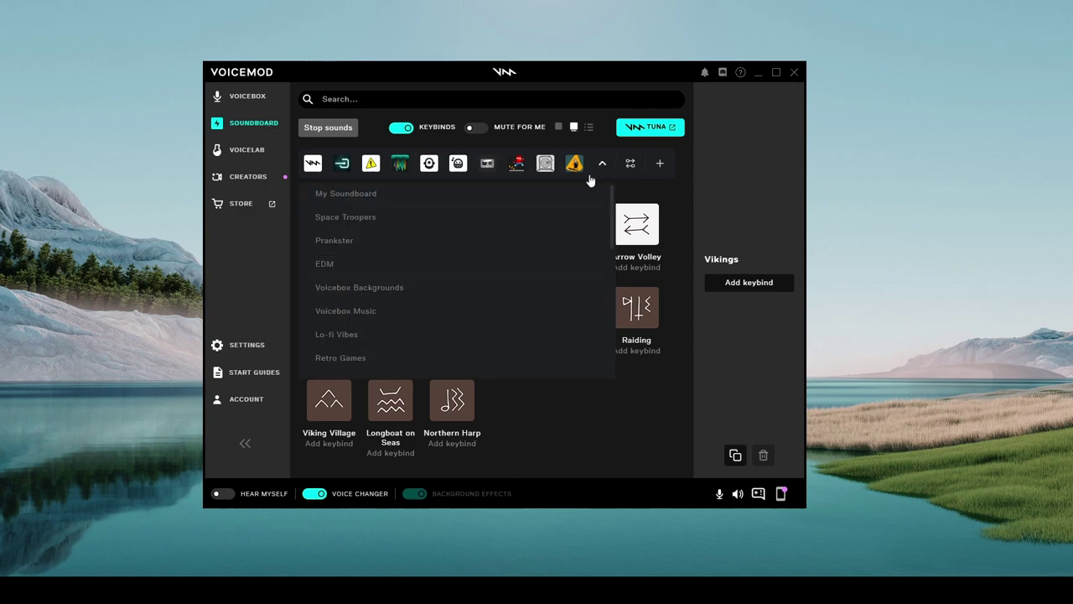
scroll(499, 228, down, 5)
scroll(499, 228, down, 4)
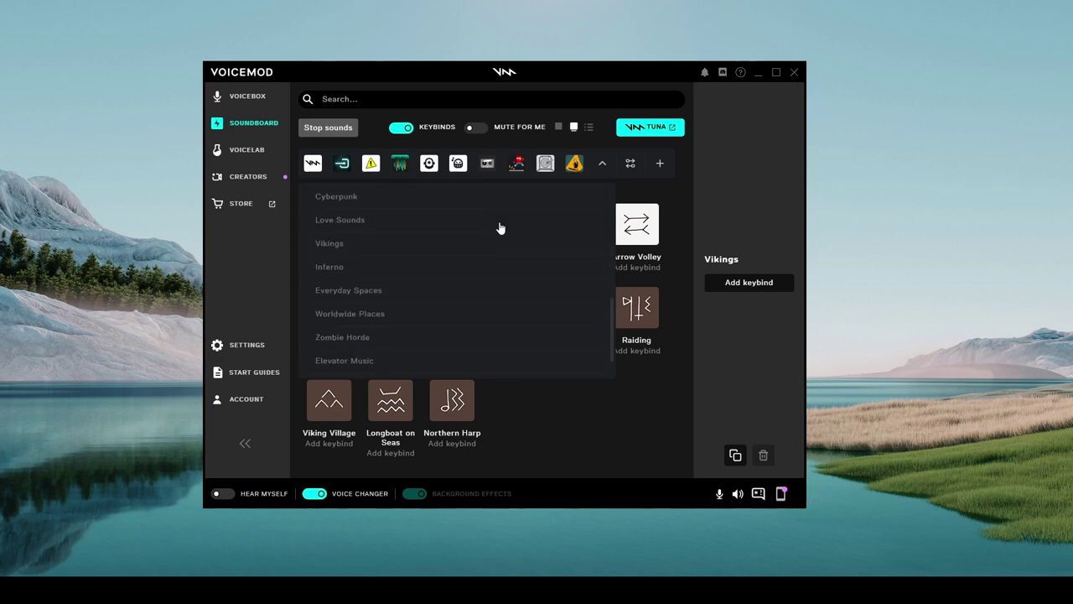
click(437, 203)
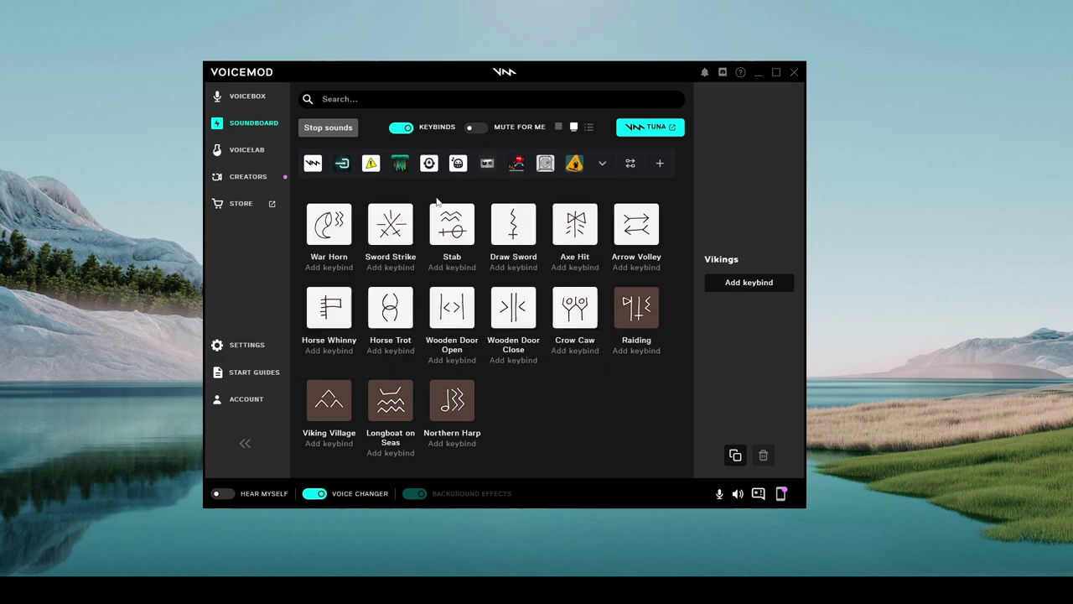
Step: Play the Sword Strike and Arrow Volley sounds from the Vikings soundboard, leaving no sound selected
click(399, 230)
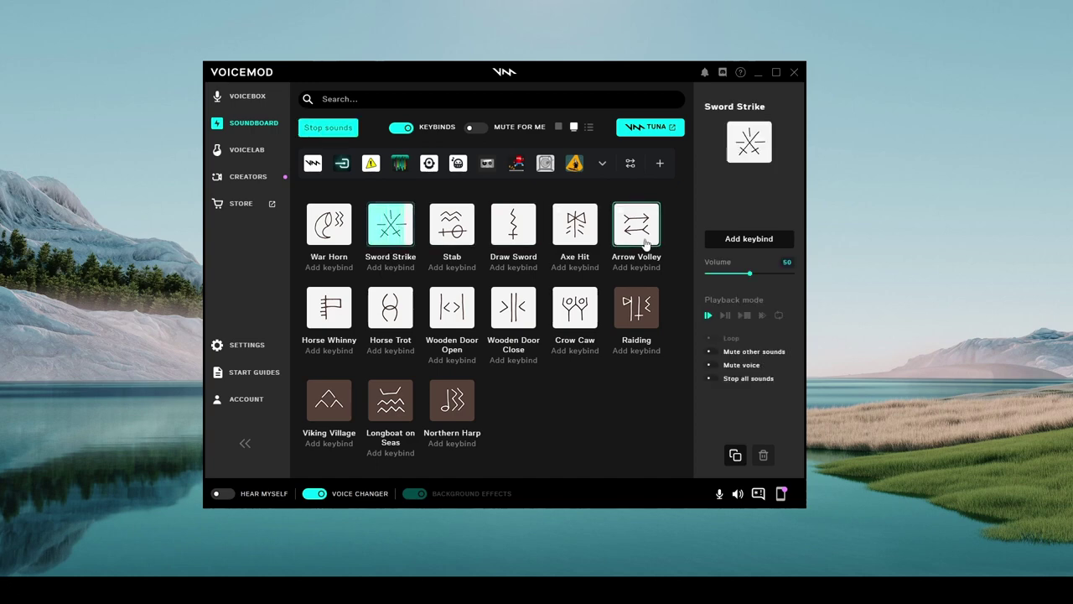
click(645, 243)
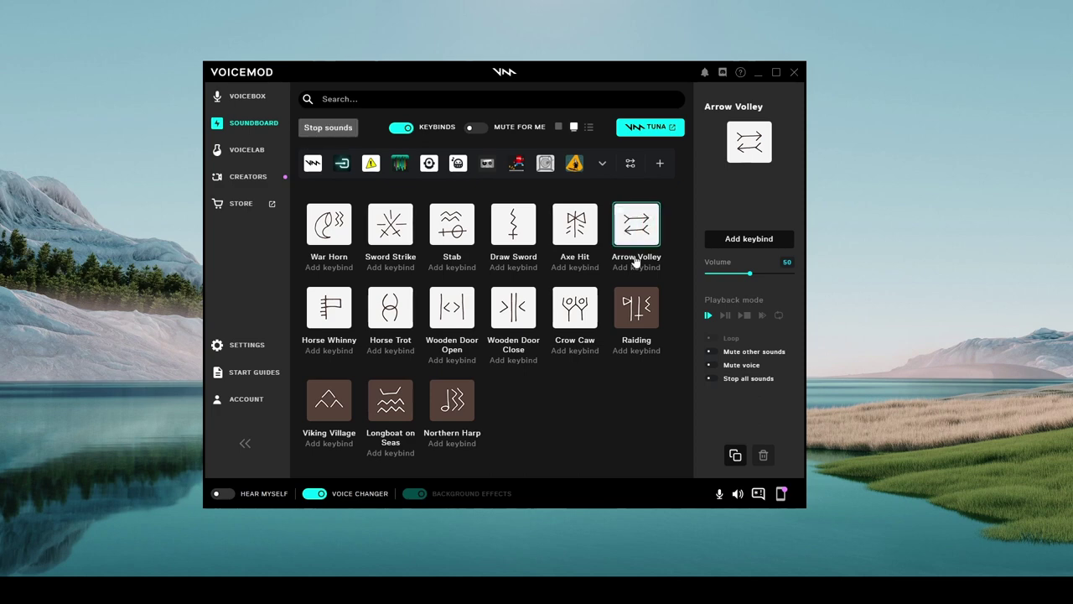
click(772, 193)
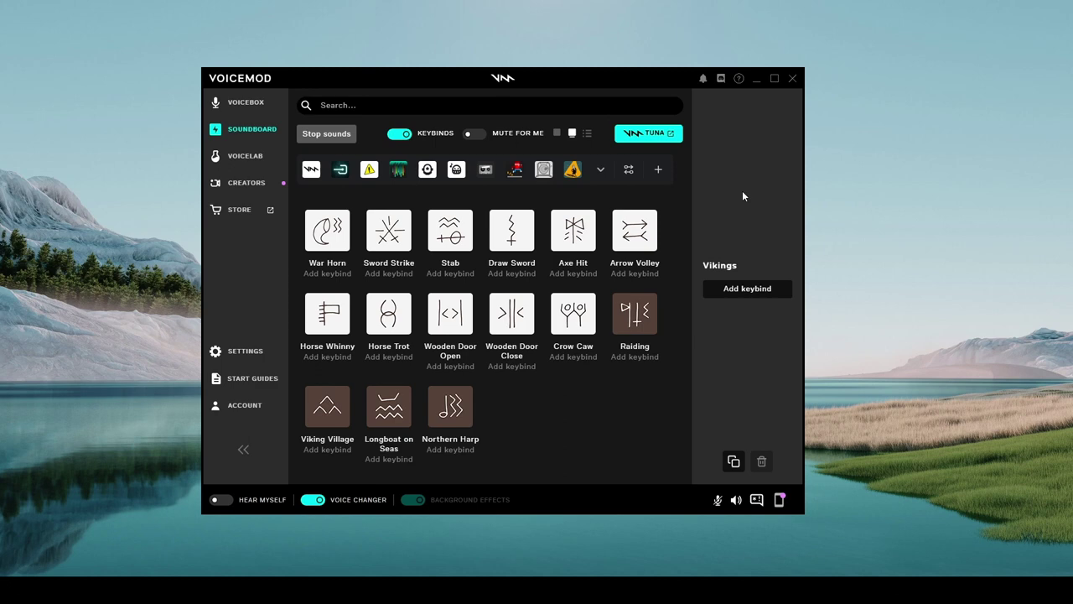
Step: Create a new soundboard named CustomBoard
click(657, 171)
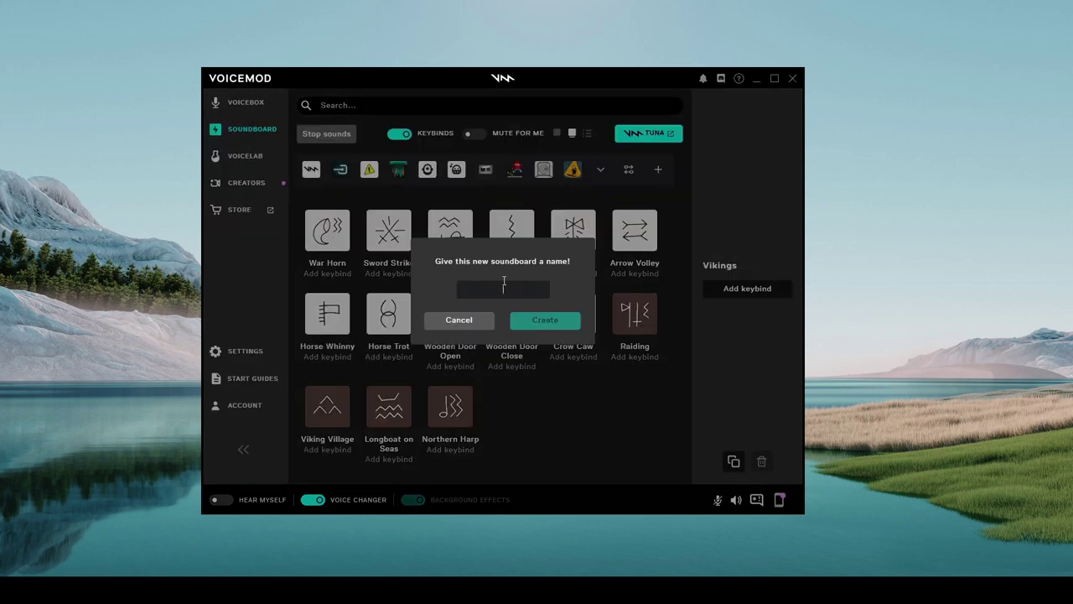
text(CustomBoar)
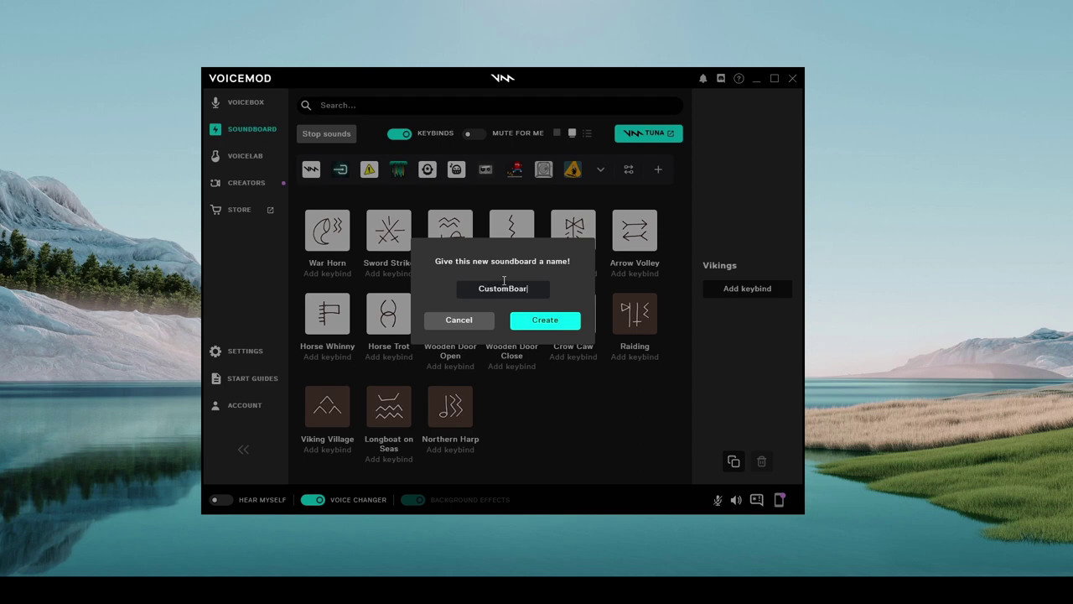
text(d)
click(554, 321)
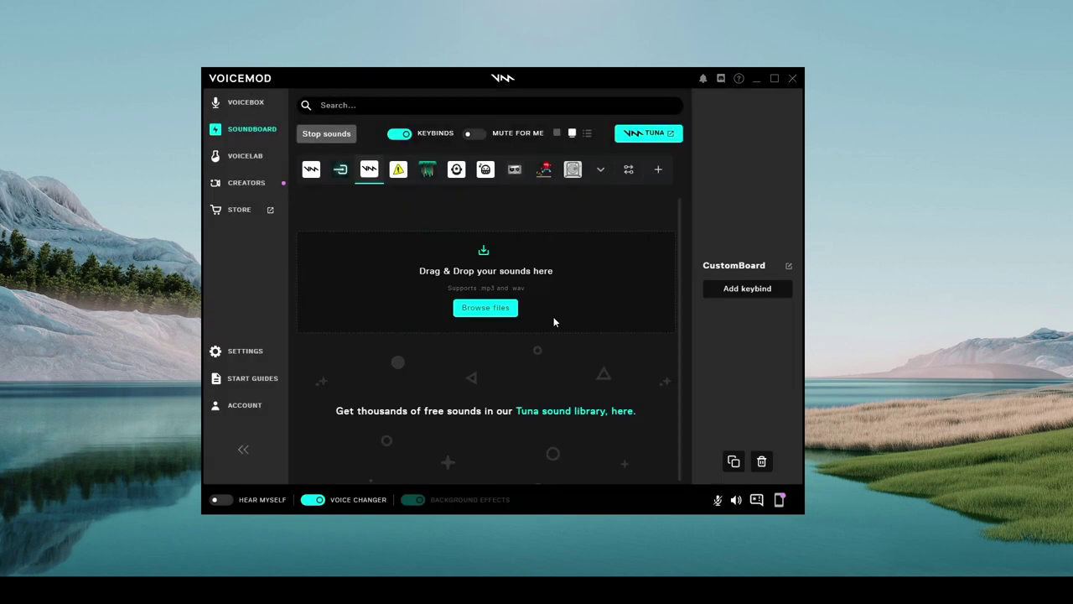
Step: Switch to File Explorer, preview Discovery.wav from the 04 One Shots folder, and import it into the CustomBoard soundboard
key(alt+Tab)
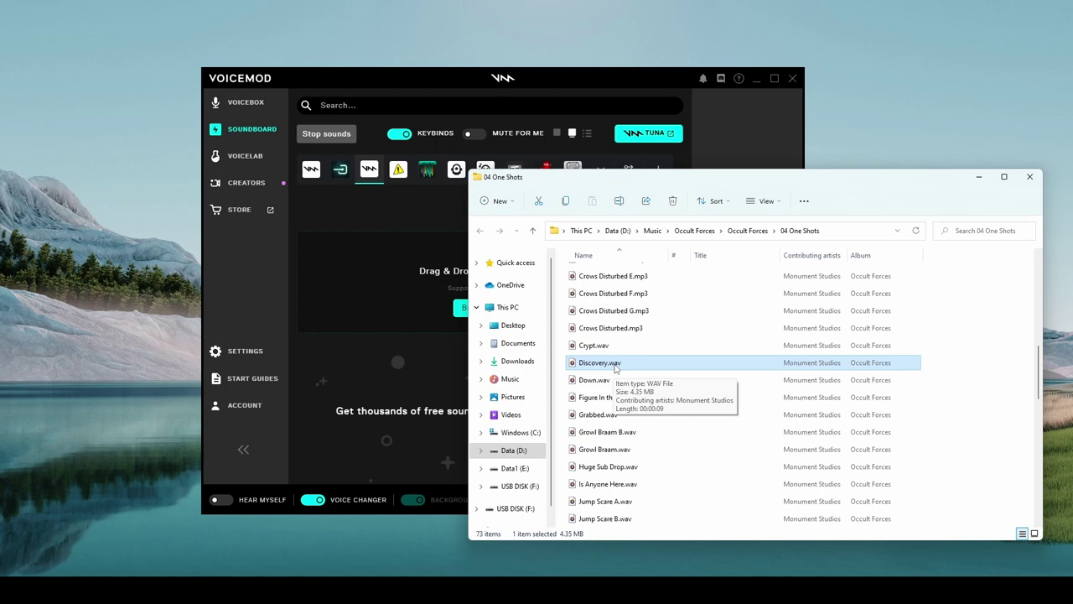
double_click(617, 364)
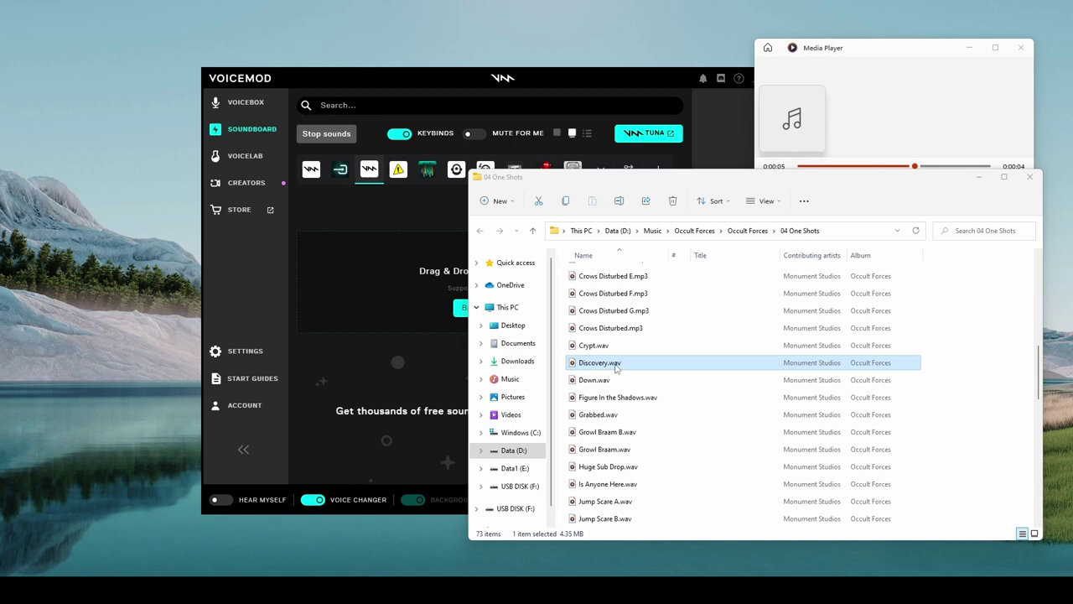
drag(607, 365, 374, 286)
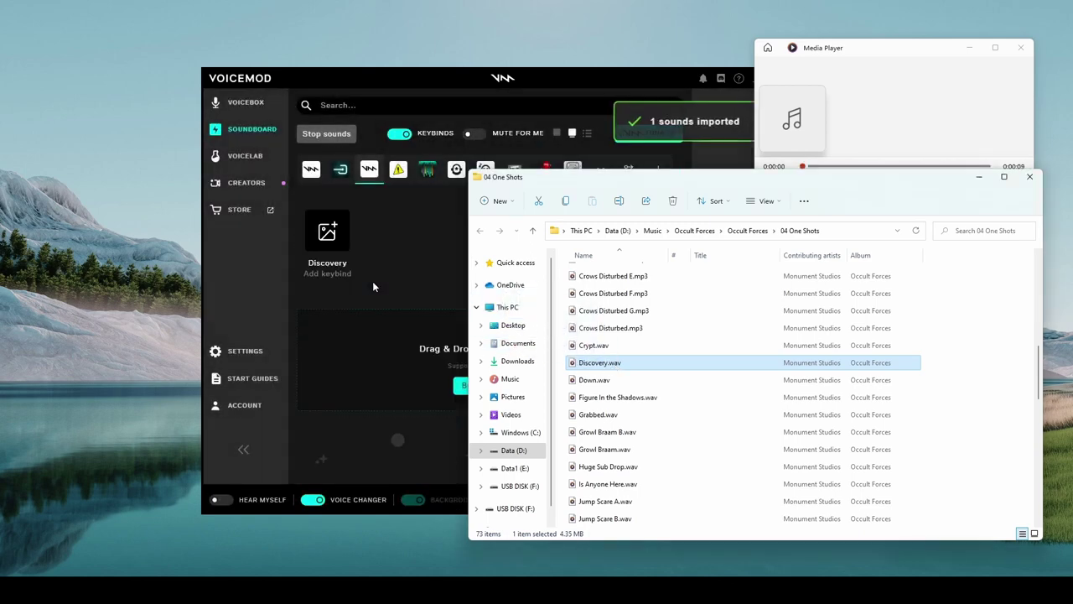
Step: Return to Voicemod and play the imported Discovery sound on the CustomBoard soundboard
click(372, 281)
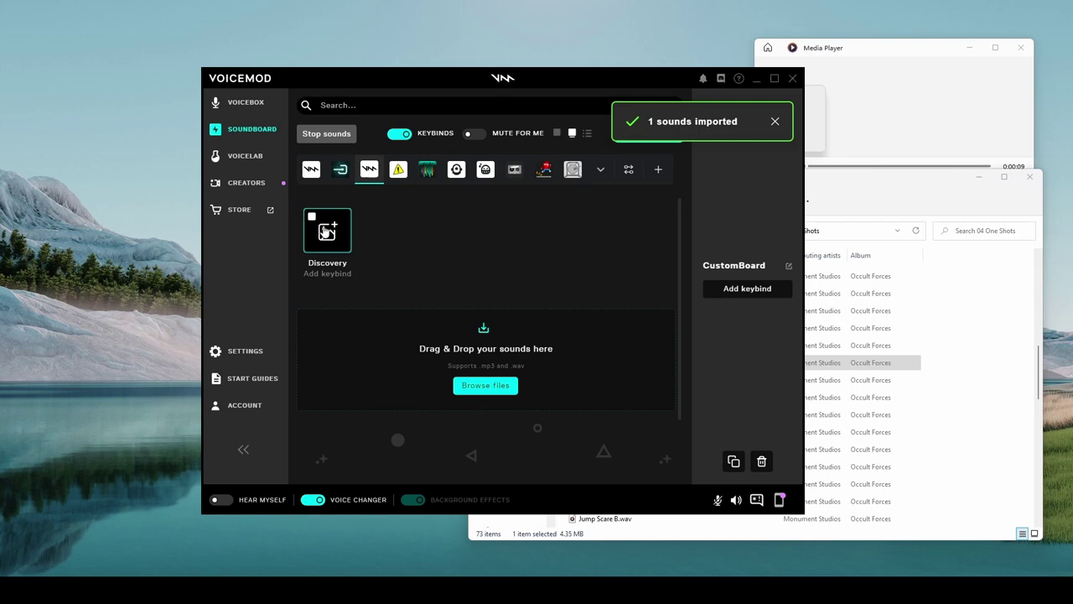
click(325, 233)
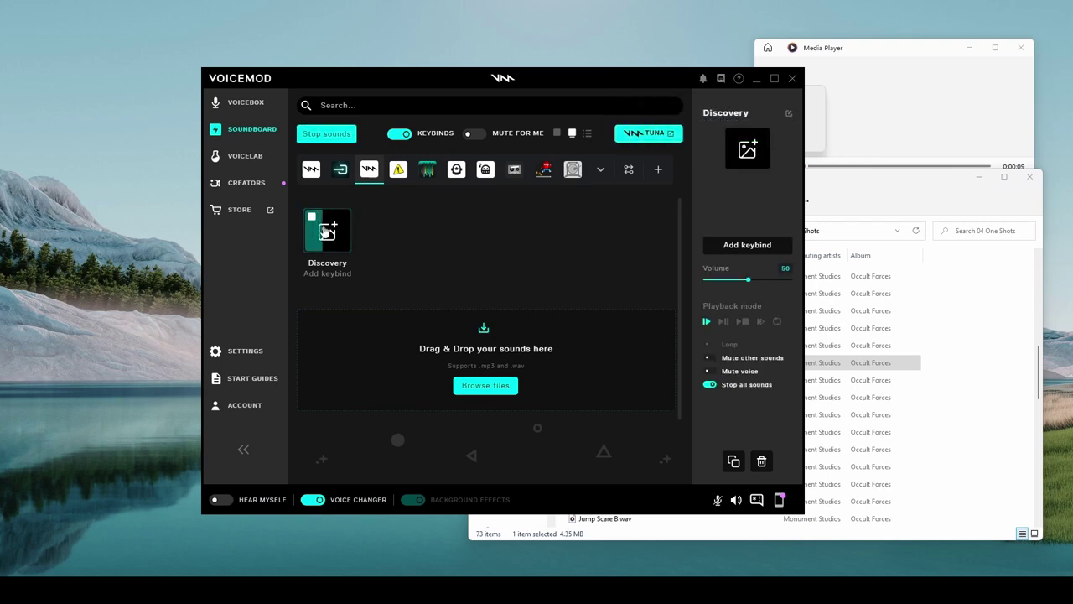
click(244, 137)
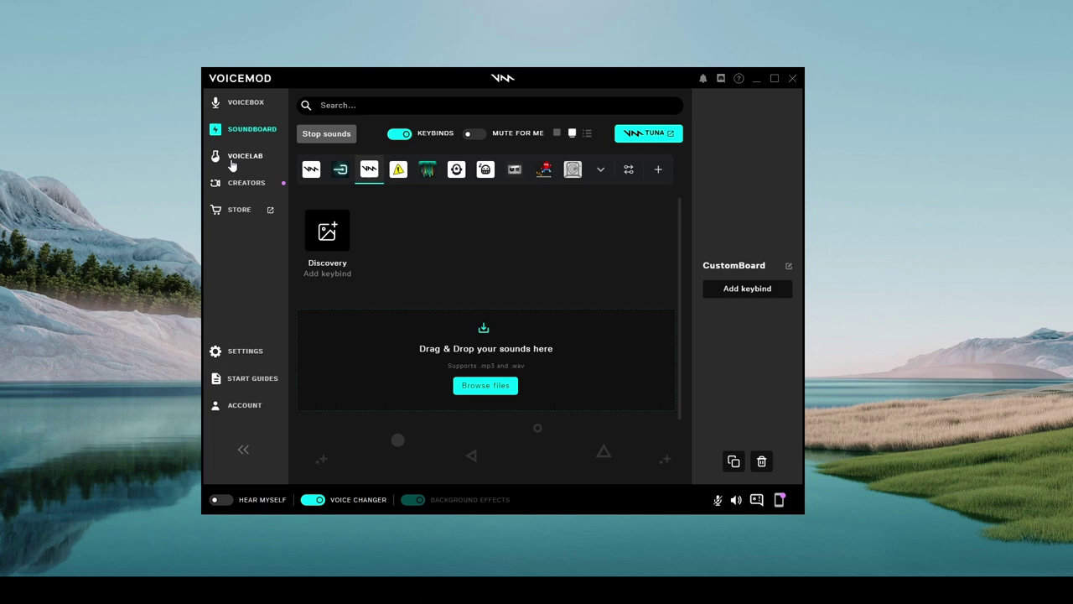
Step: Open VoiceLab without enabling Hear Myself, set the Pitch effect's pitch to 54, and switch the effect off
click(232, 163)
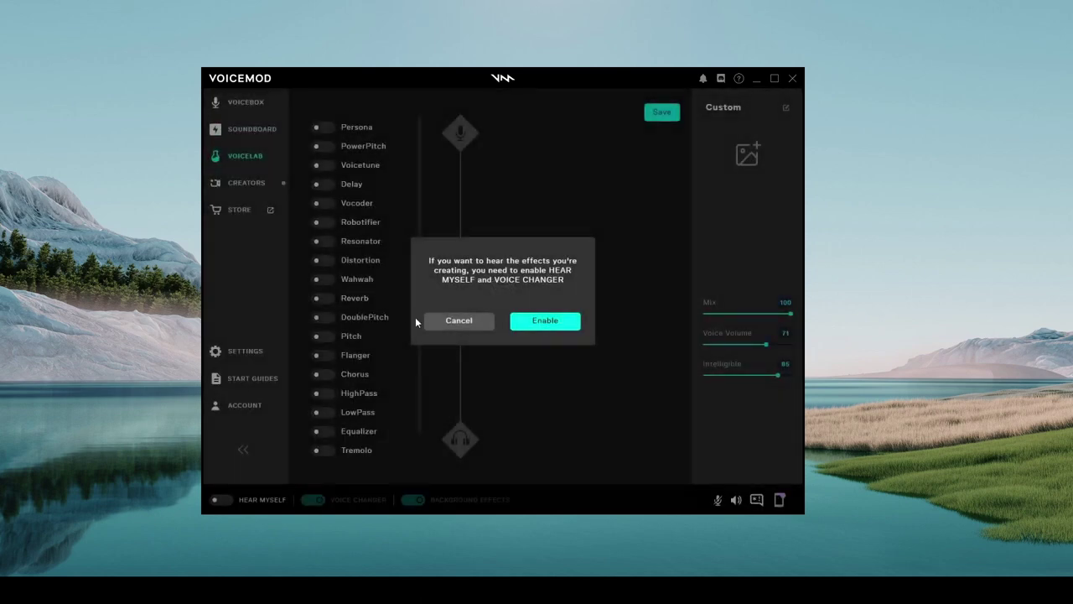
click(458, 322)
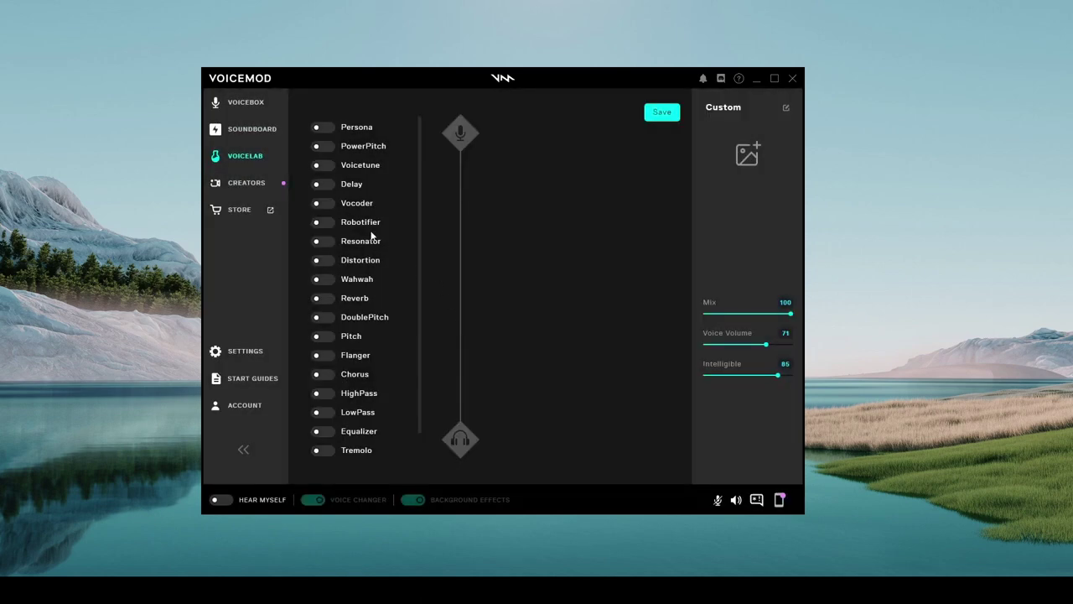
click(323, 338)
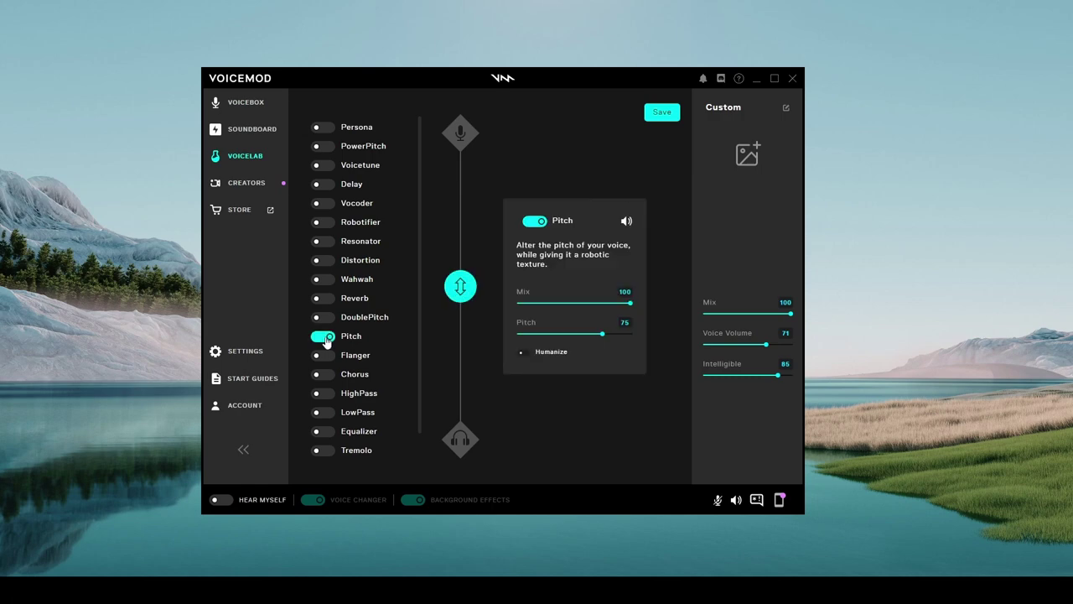
click(599, 334)
mouse_move(600, 340)
mouse_down()
mouse_move(525, 340)
mouse_move(579, 344)
mouse_up()
click(365, 340)
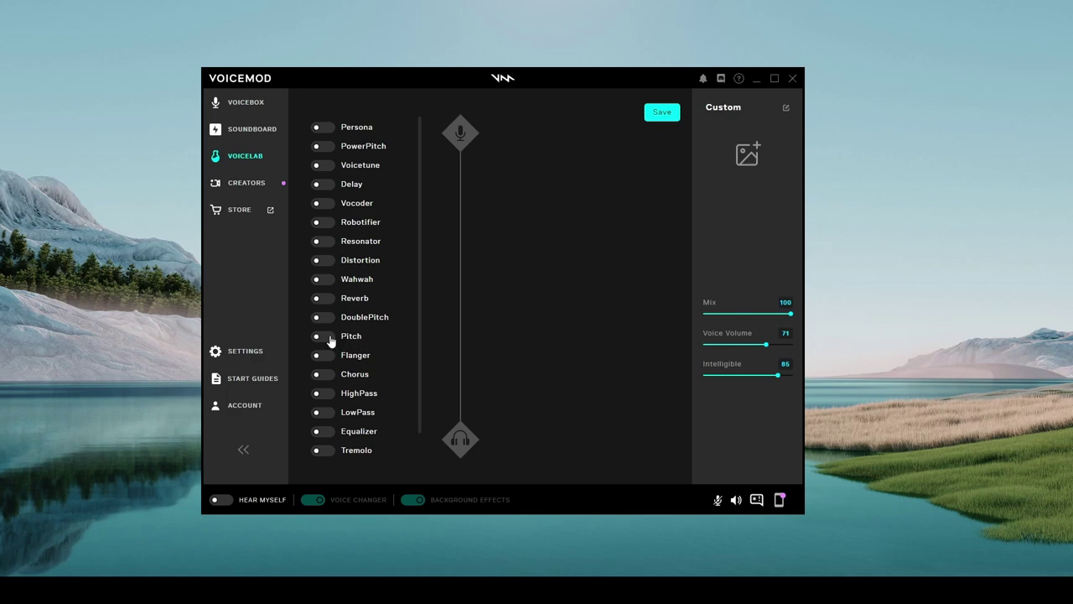
Step: Try the Pitch and Flanger effects together in the custom voice and switch both off
click(330, 339)
click(329, 357)
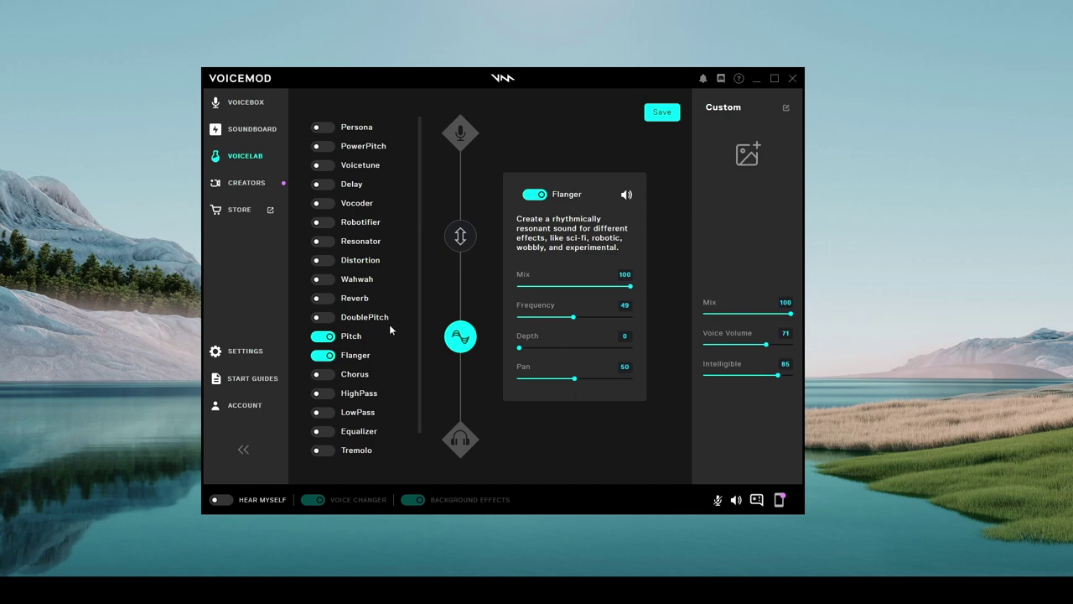
click(381, 354)
click(379, 343)
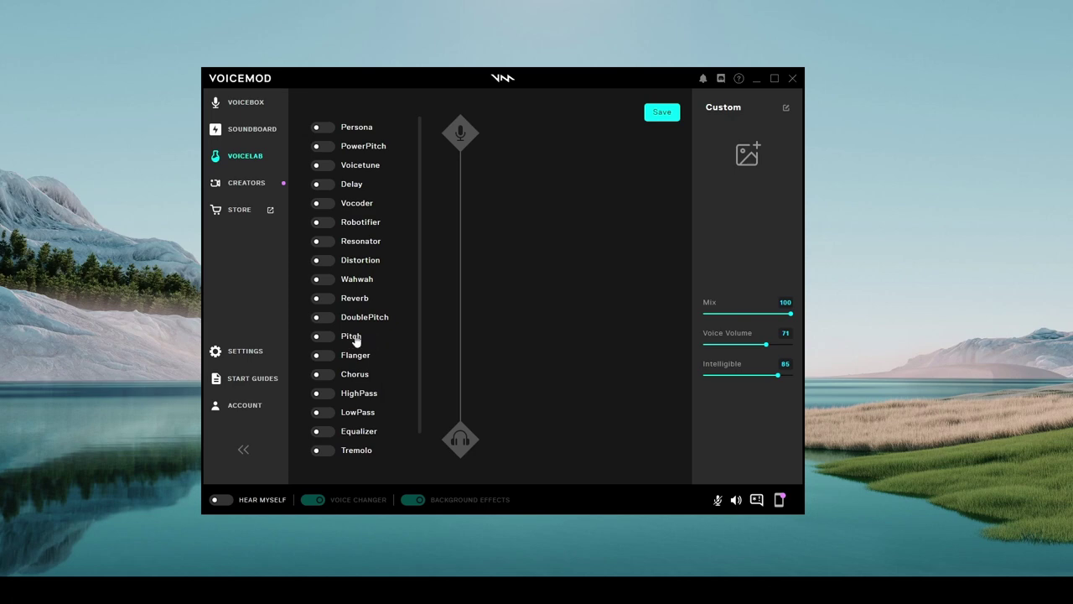
Step: Try Chorus, Flanger and Pitch combined in the custom voice, and switch all three effects off
click(324, 374)
click(324, 355)
click(329, 336)
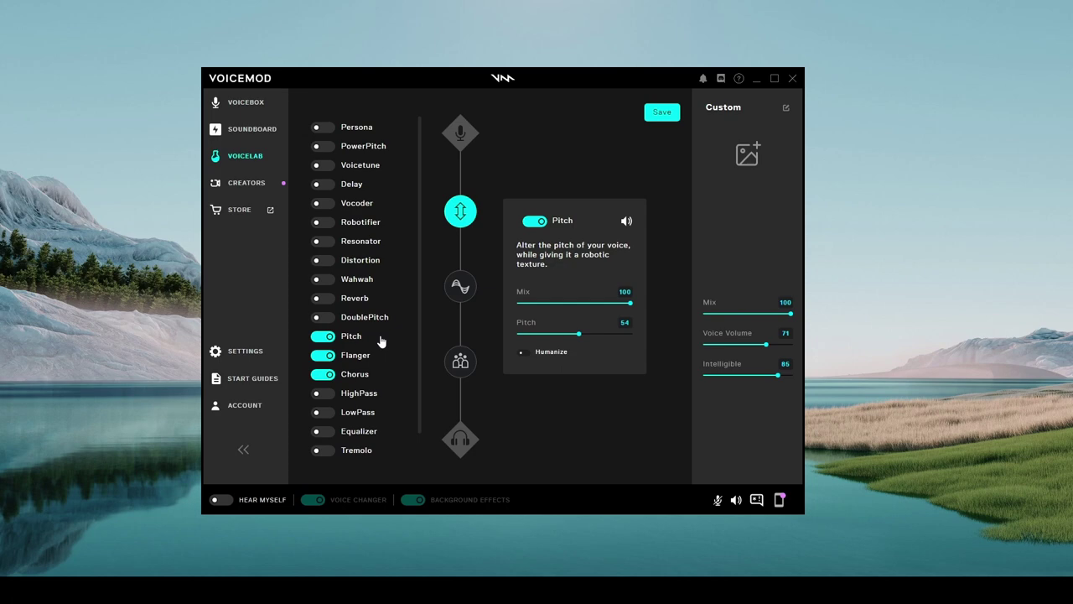
click(327, 336)
click(324, 355)
click(323, 374)
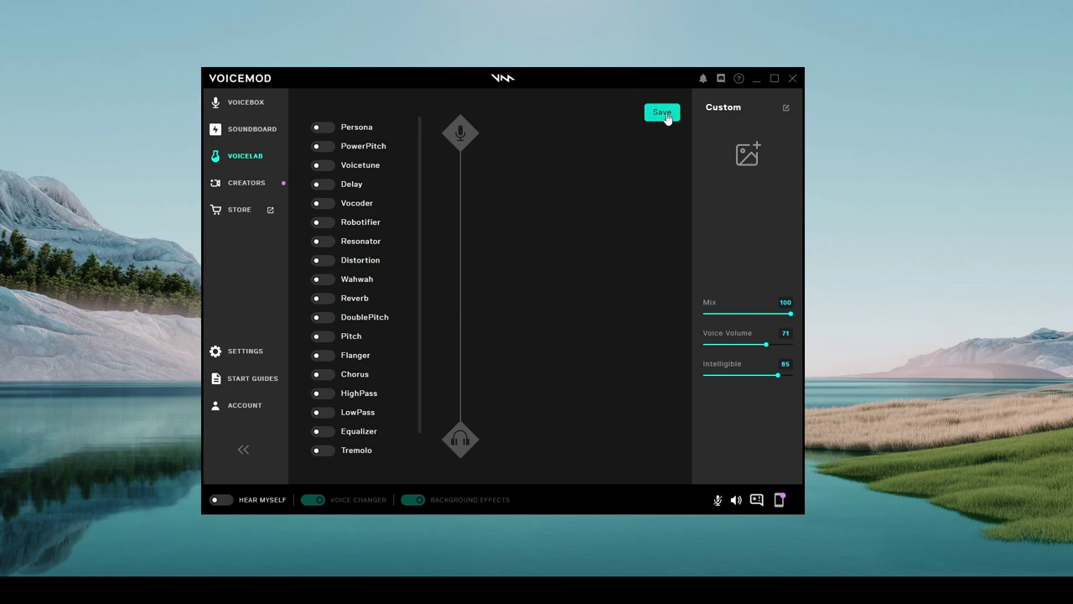
Step: Rename the custom voice as ElectroChipmunk
click(786, 109)
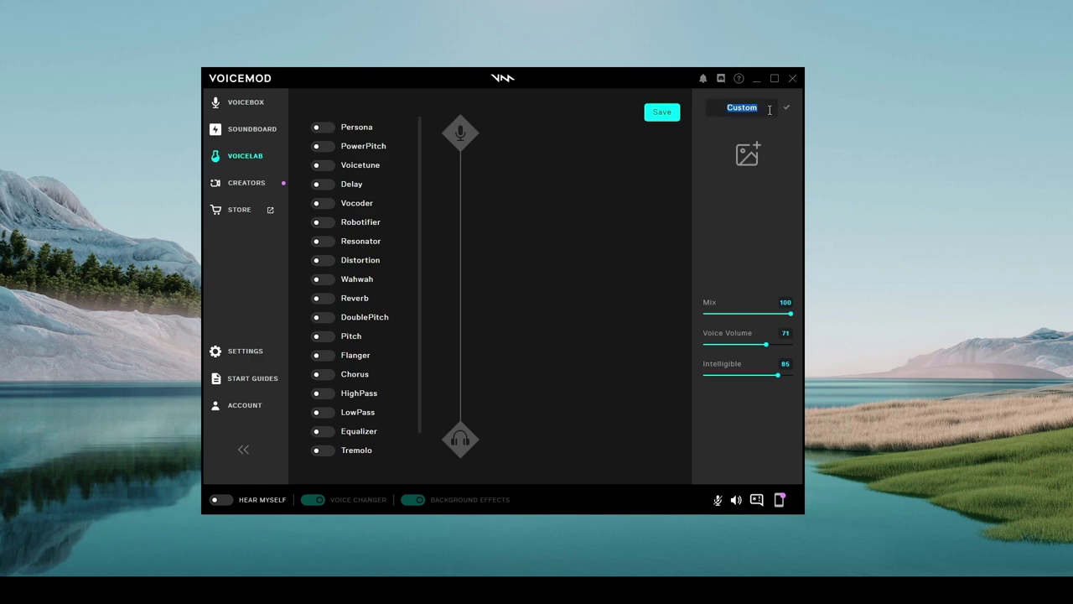
text(ElectroChipmunk)
click(786, 107)
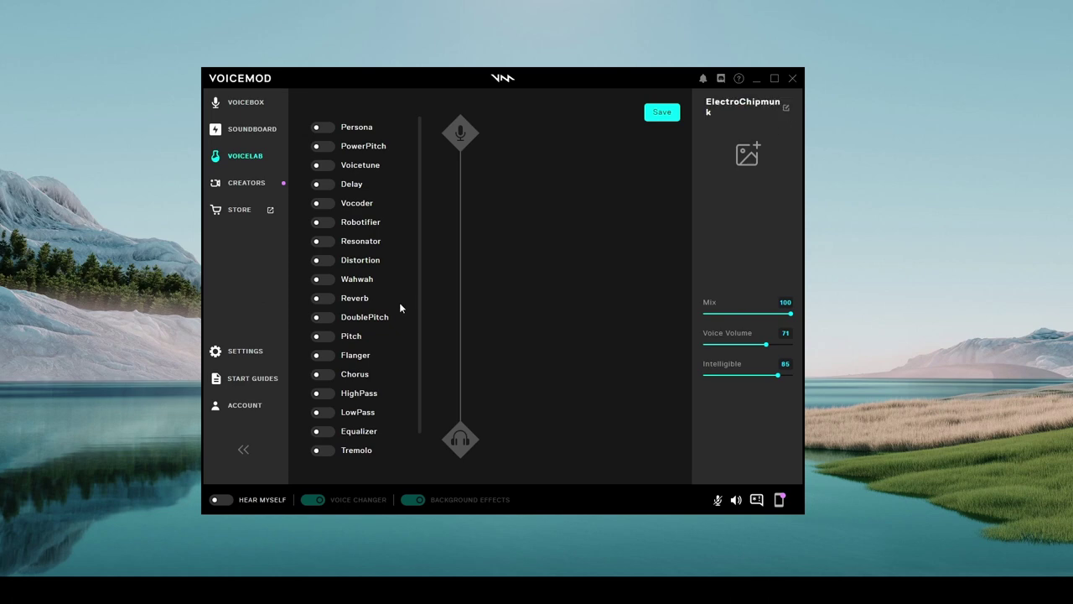
Step: Enable the Pitch, Flanger and Chorus effects for the ElectroChipmunk voice and save it
click(323, 375)
click(324, 356)
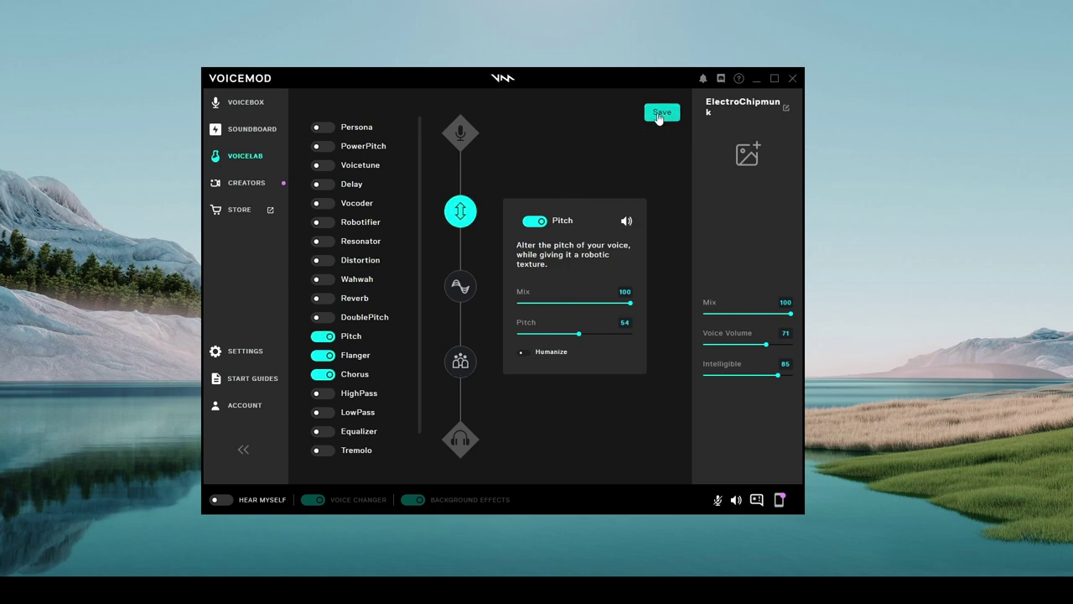
click(661, 113)
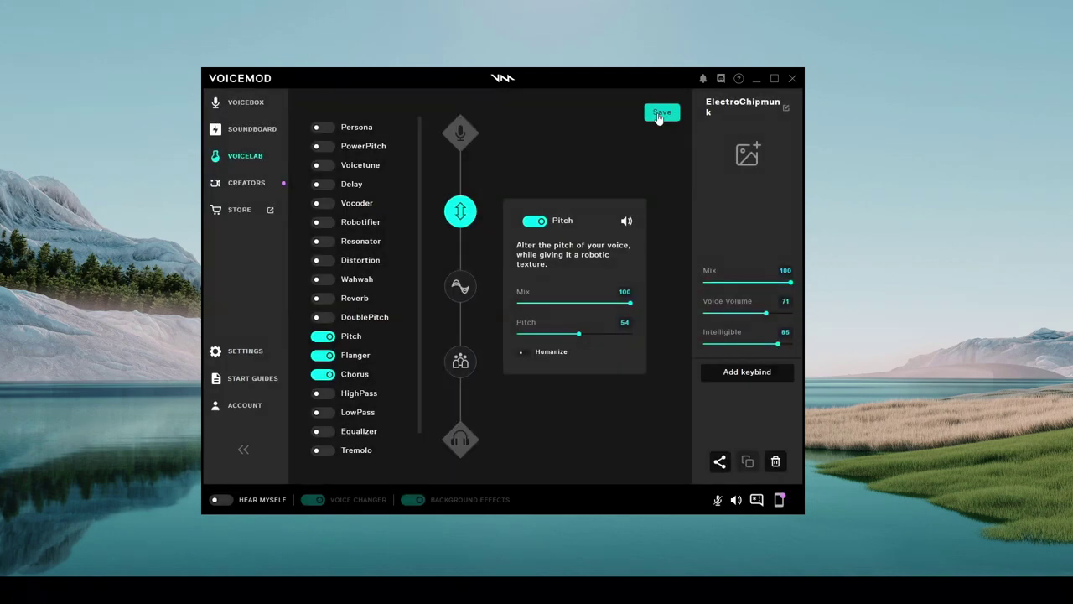
Step: Return to Voicebox and select the Clean voice among the favorites
click(237, 110)
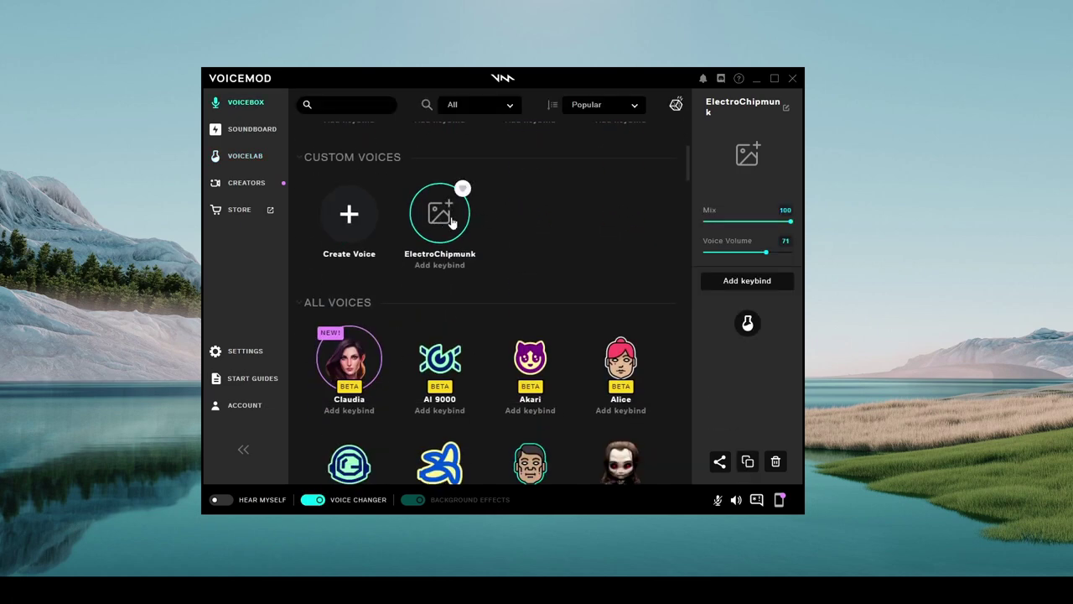
scroll(436, 252, up, 10)
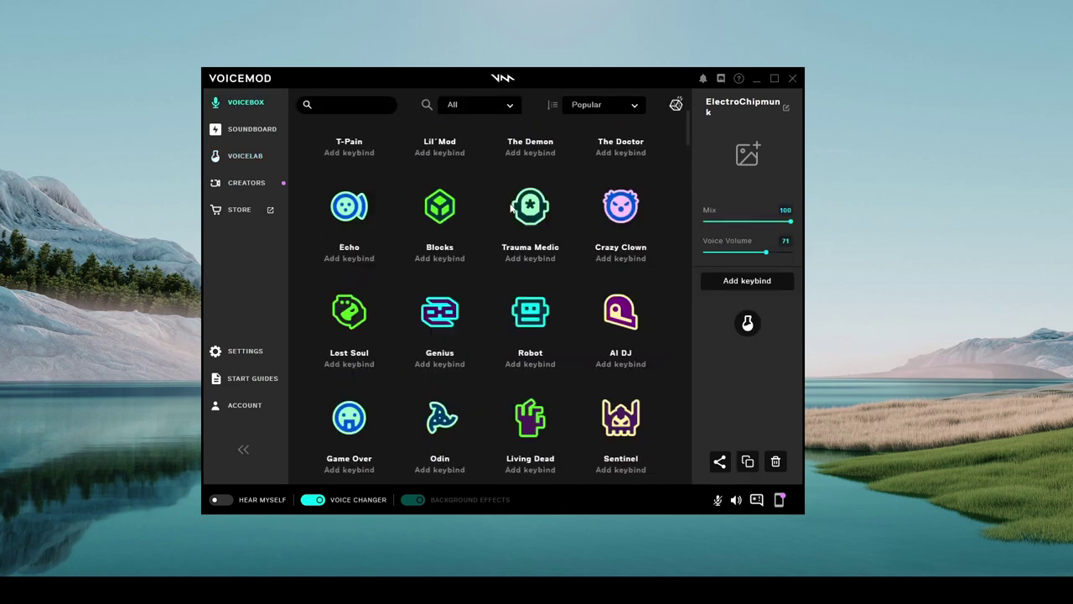
click(339, 208)
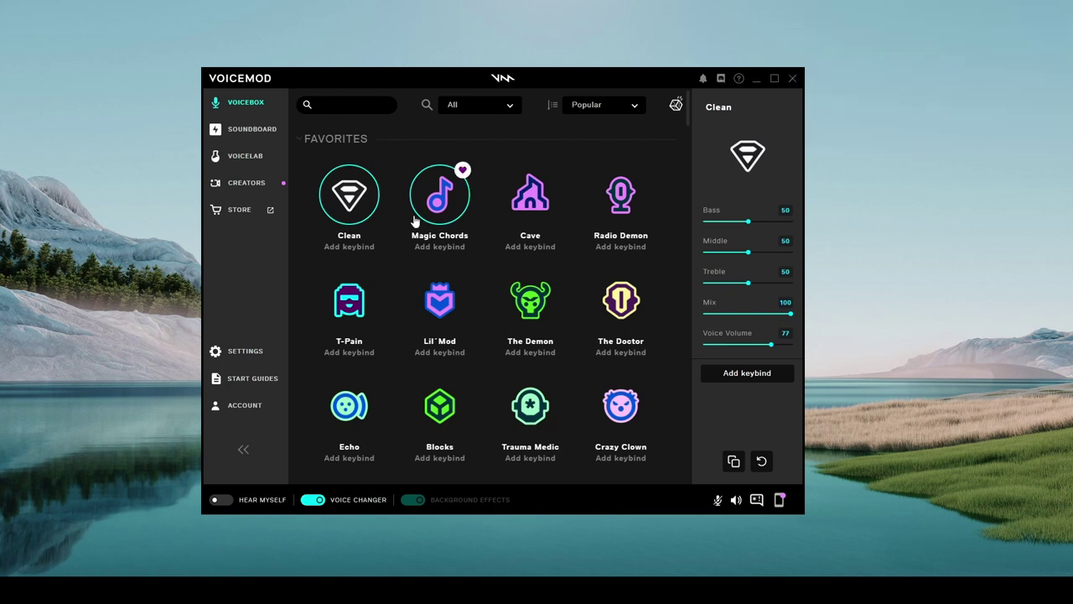
Step: Assign the keybind LCtrl + LAlt + C to the Clean voice and test it while the Cave voice is selected
click(362, 250)
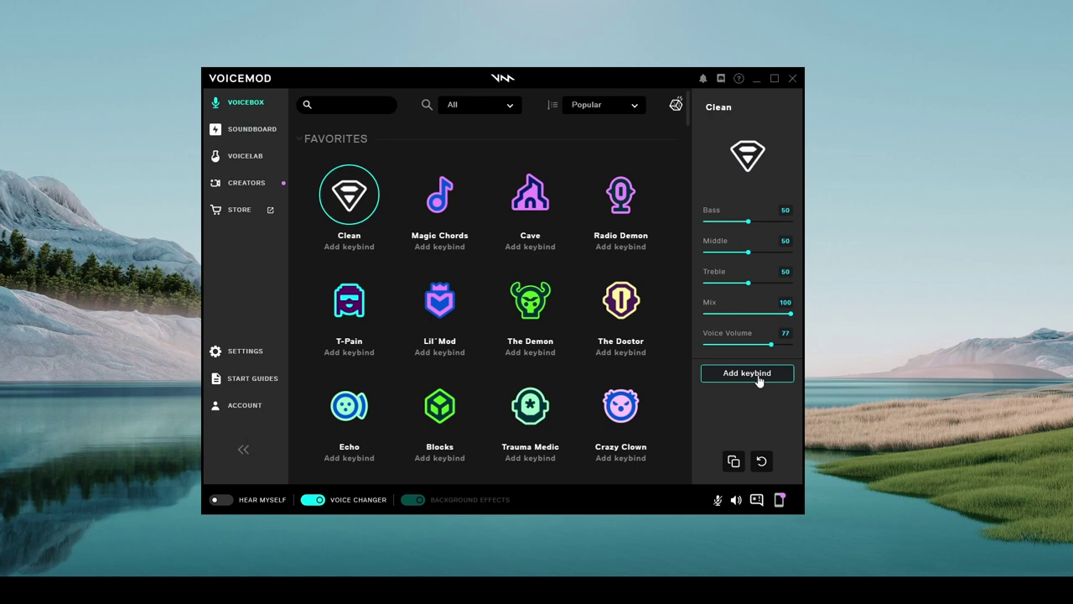
key(ctrl)
key(ctrl+alt)
key(ctrl+alt+c)
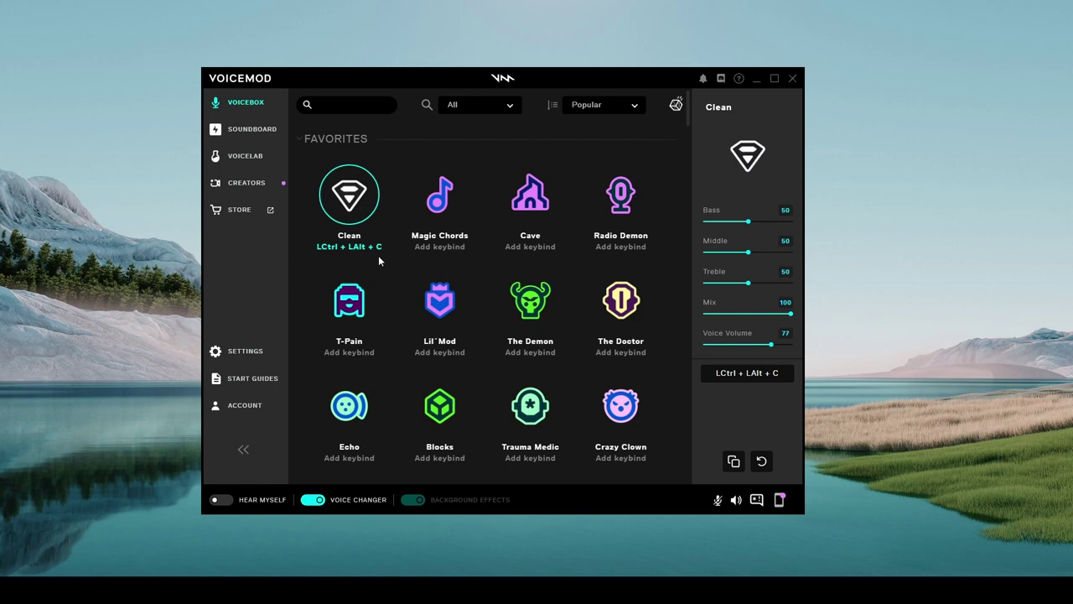
click(530, 195)
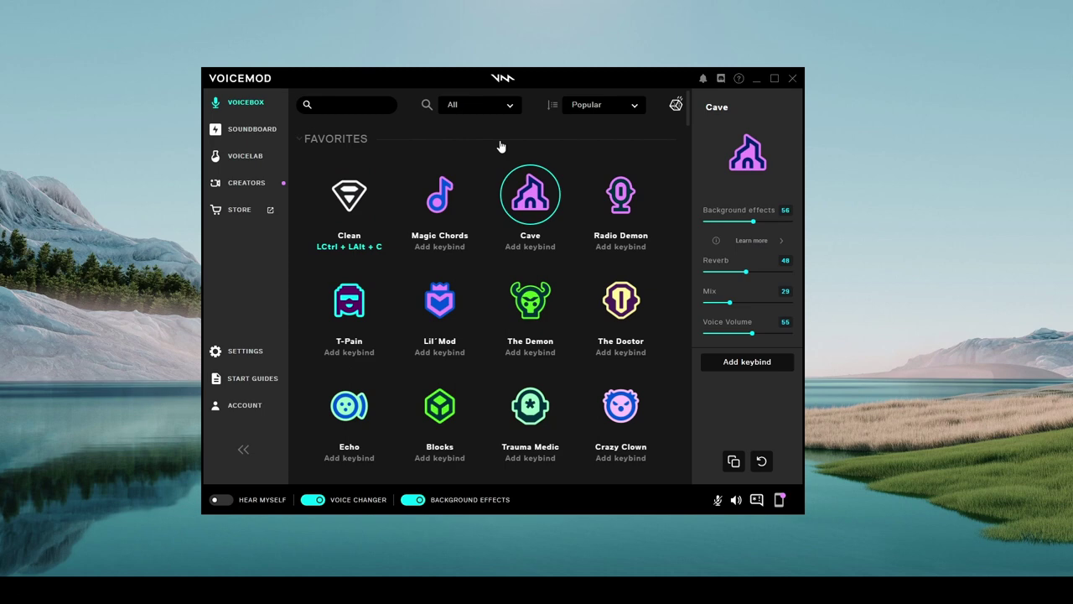
key(ctrl+alt+c)
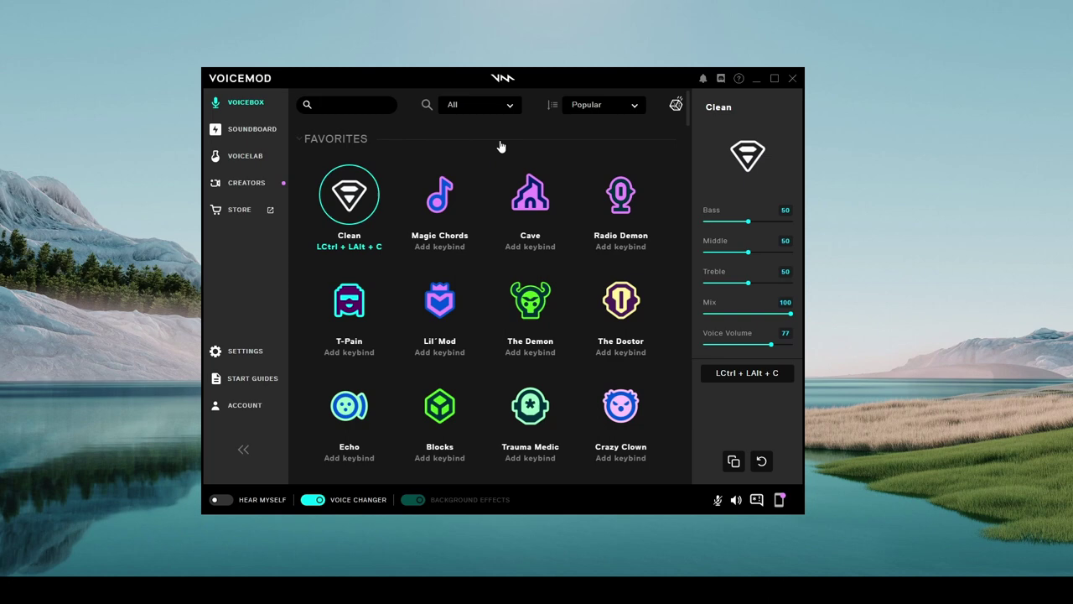
Step: Change the Clean voice's keybind to LCtrl + LAlt + L and clear that keybind
click(349, 246)
key(ctrl+alt+l)
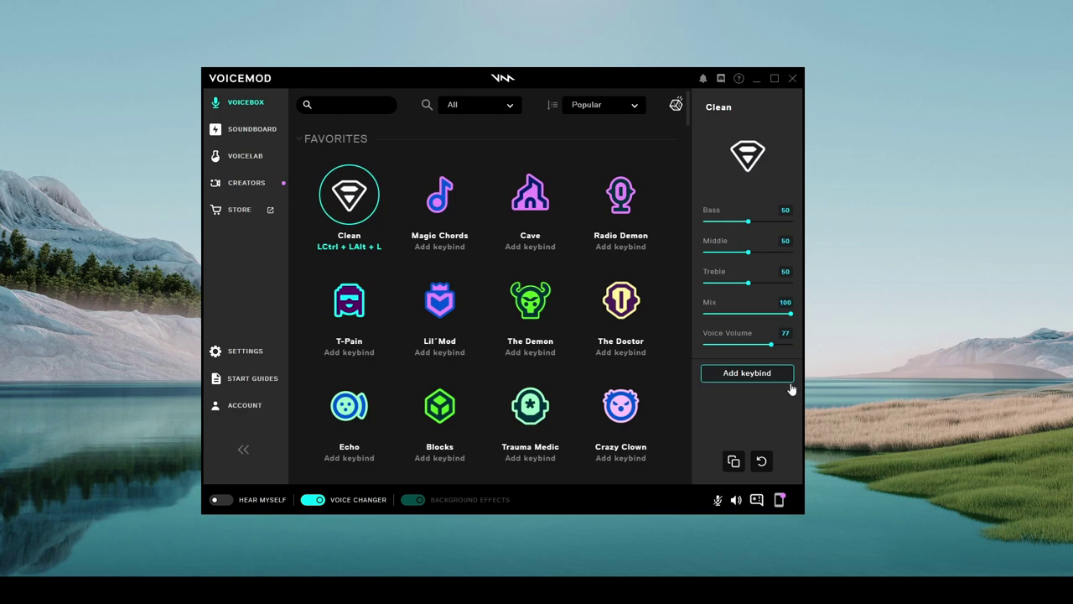
mouse_move(776, 376)
click(784, 374)
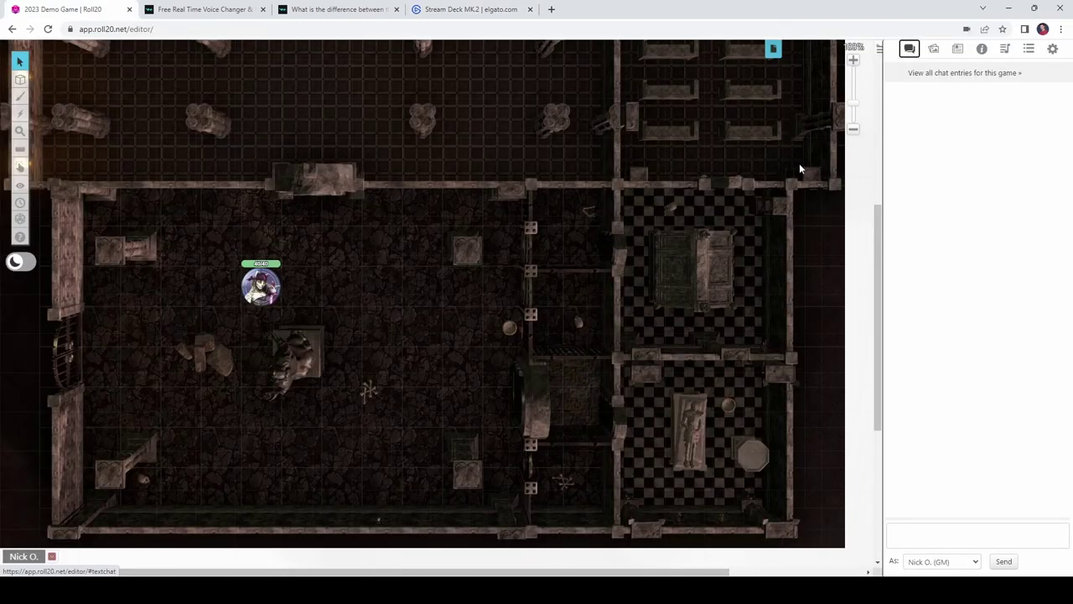
Step: Switch to Roll20, set its audio input source to Default - Microphone (Voicemod Virtual Audio Device (WDM)), save the device changes, and return to Voicemod
click(1053, 50)
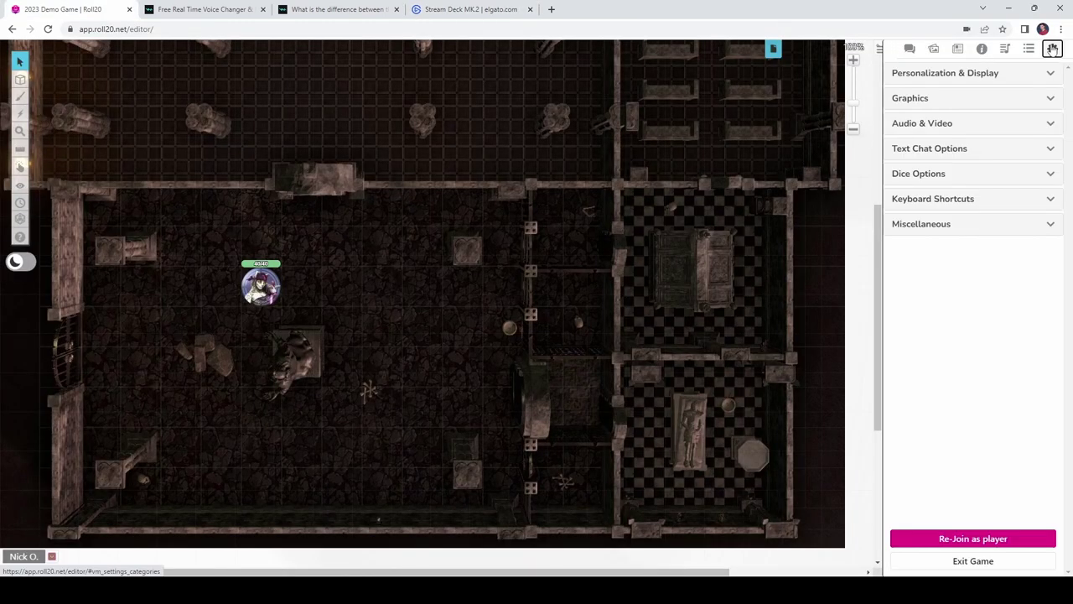
click(996, 128)
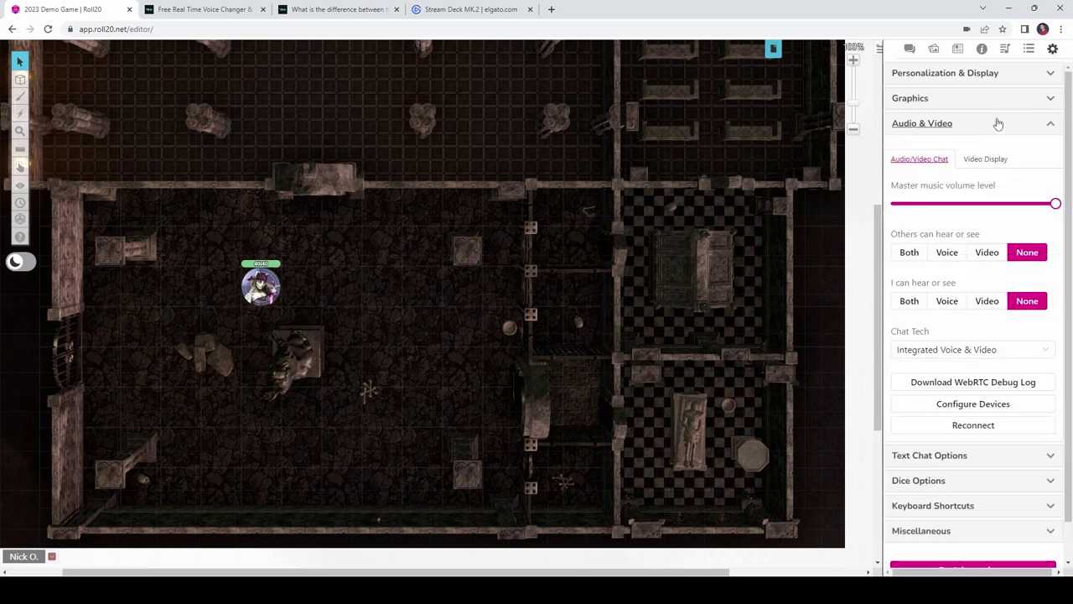
click(996, 404)
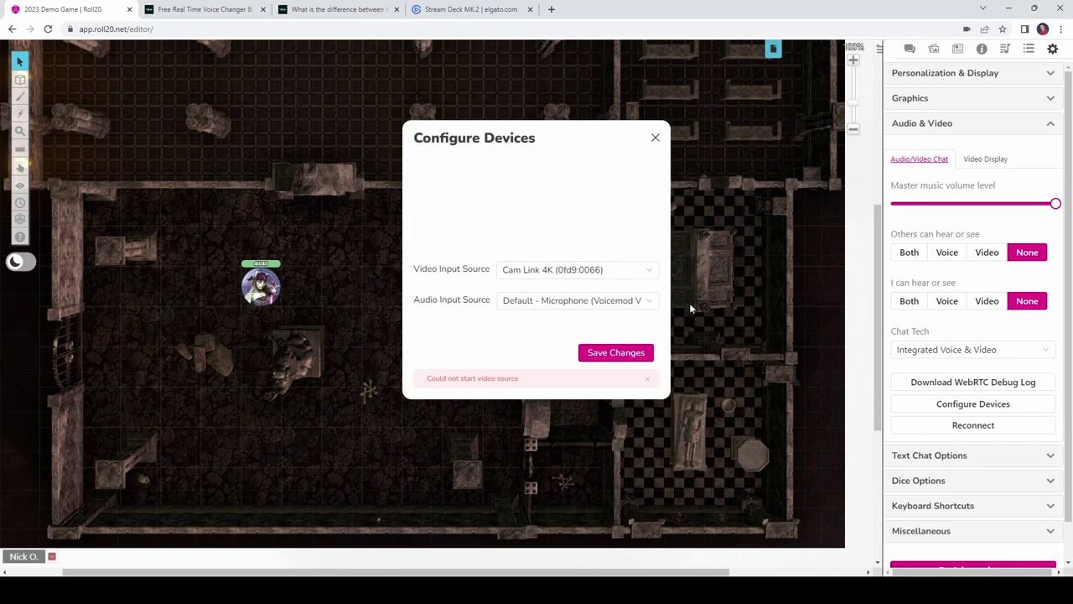
click(635, 306)
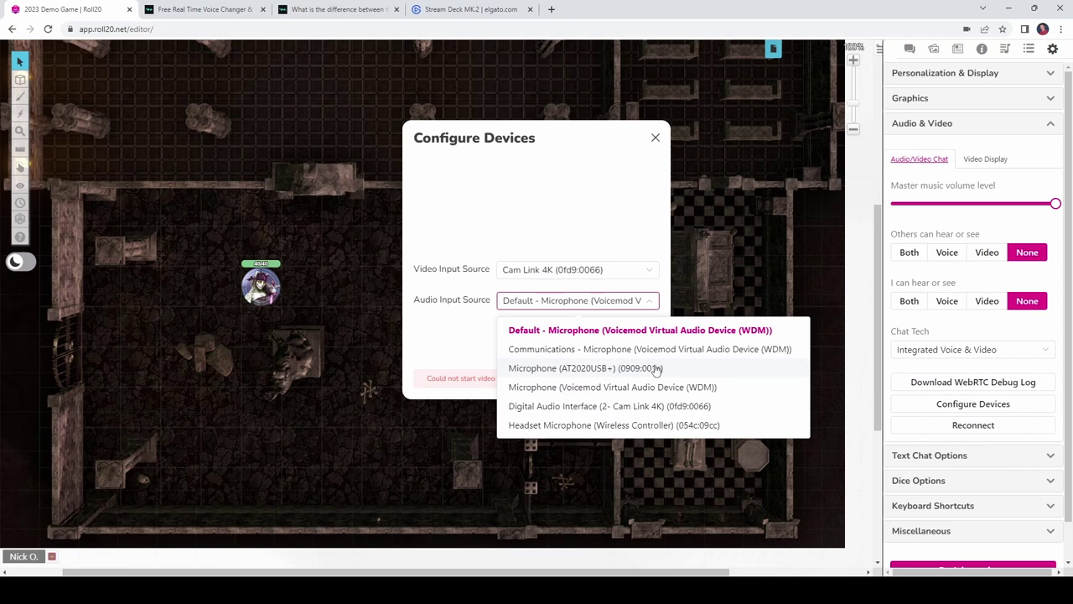
click(589, 329)
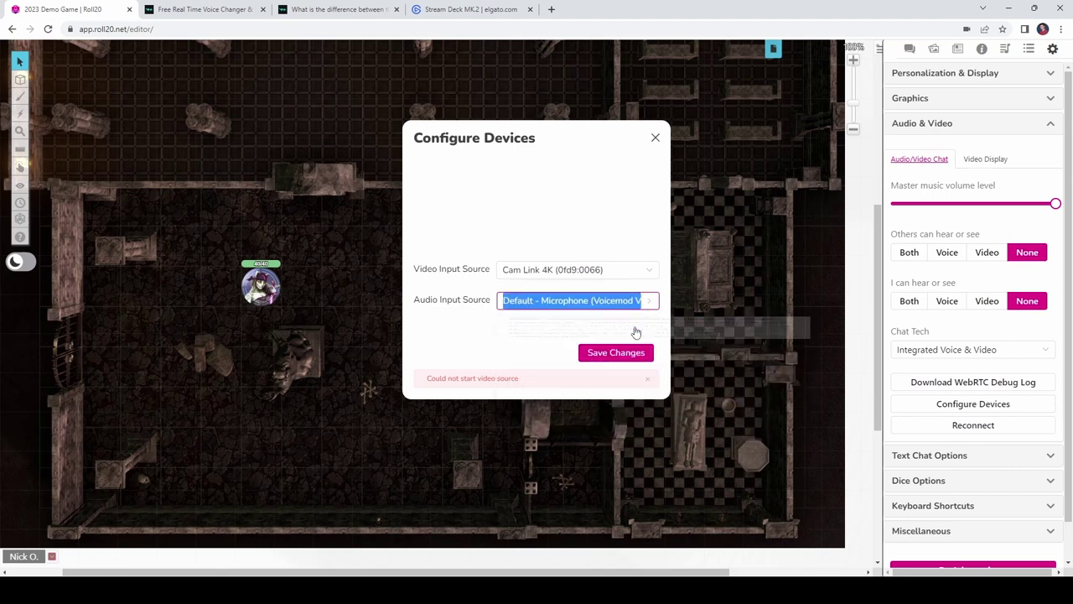
click(606, 353)
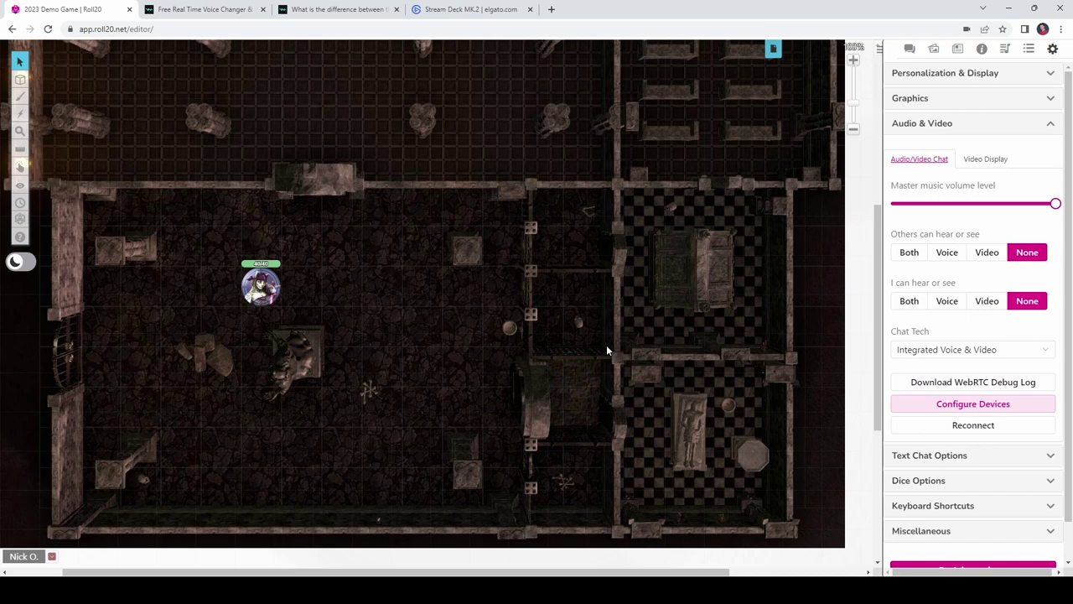
key(alt+Tab)
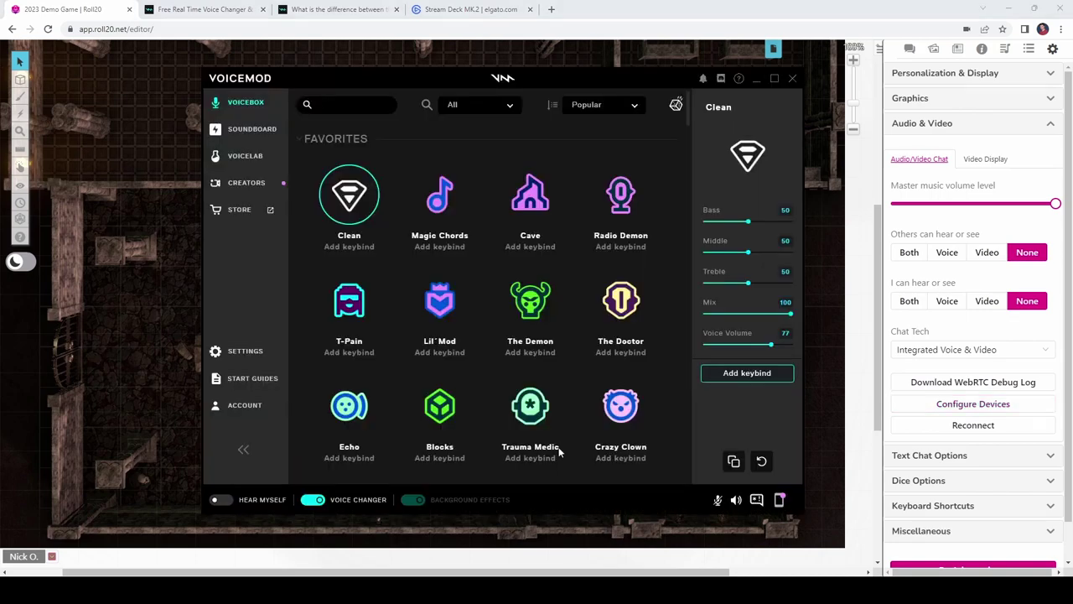